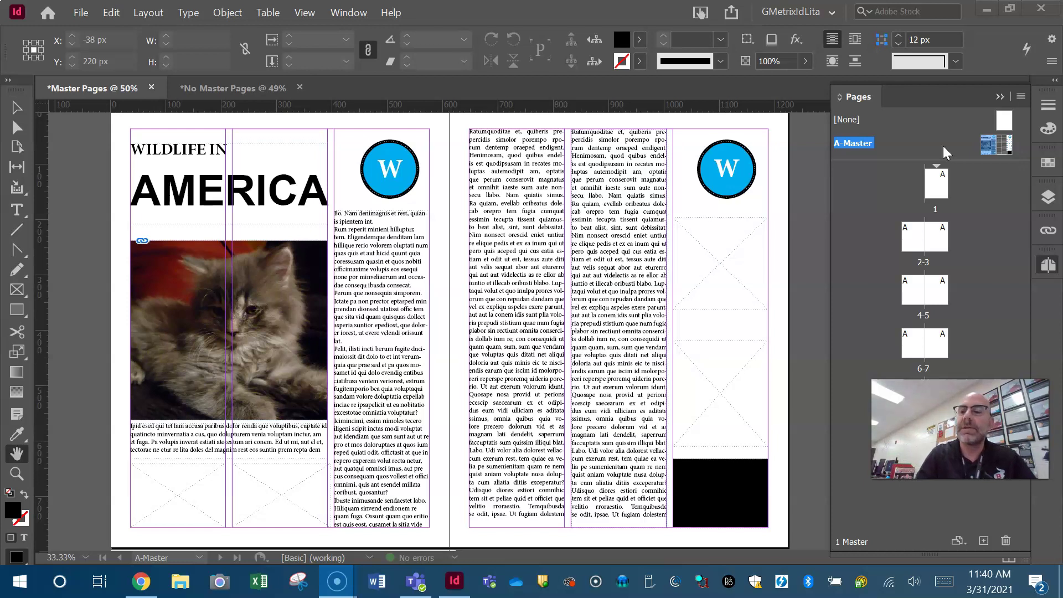
Check document pages 1, 4 and 7 for any content coming from the A-Master.
left_click(878, 148)
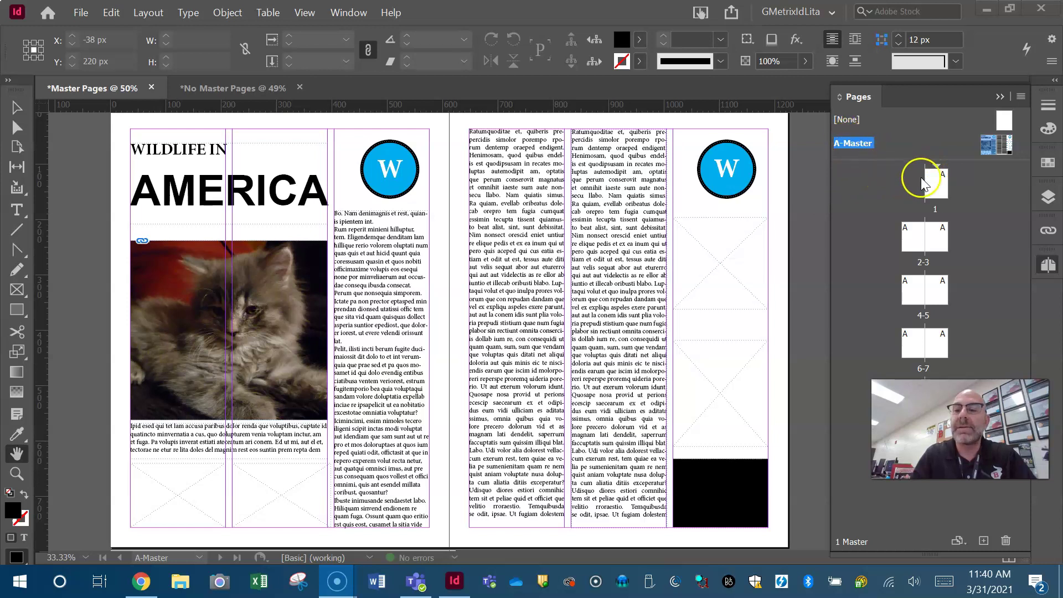
double_click(939, 182)
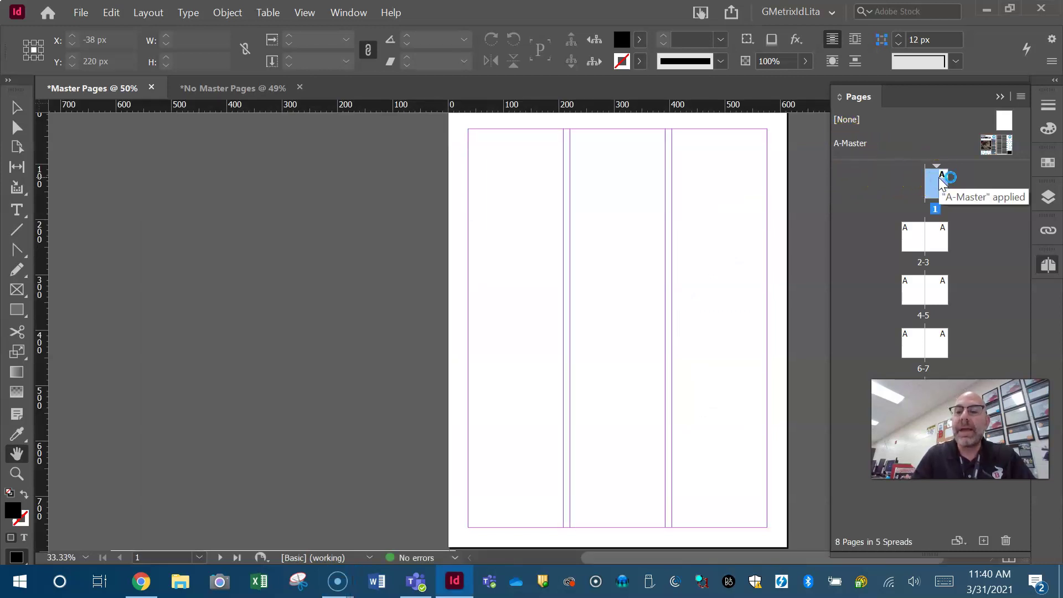
double_click(915, 284)
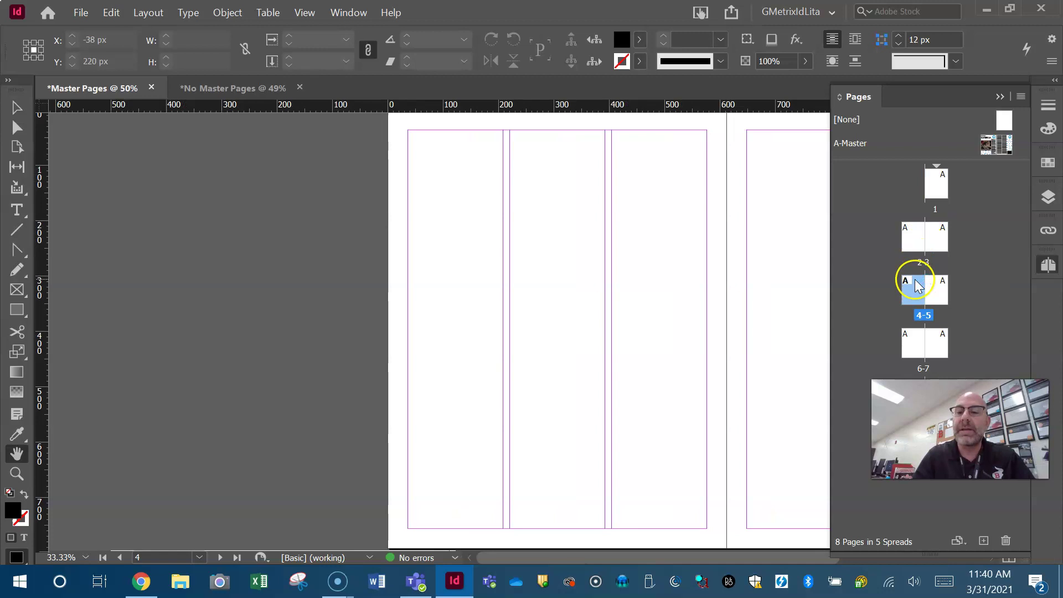
double_click(935, 343)
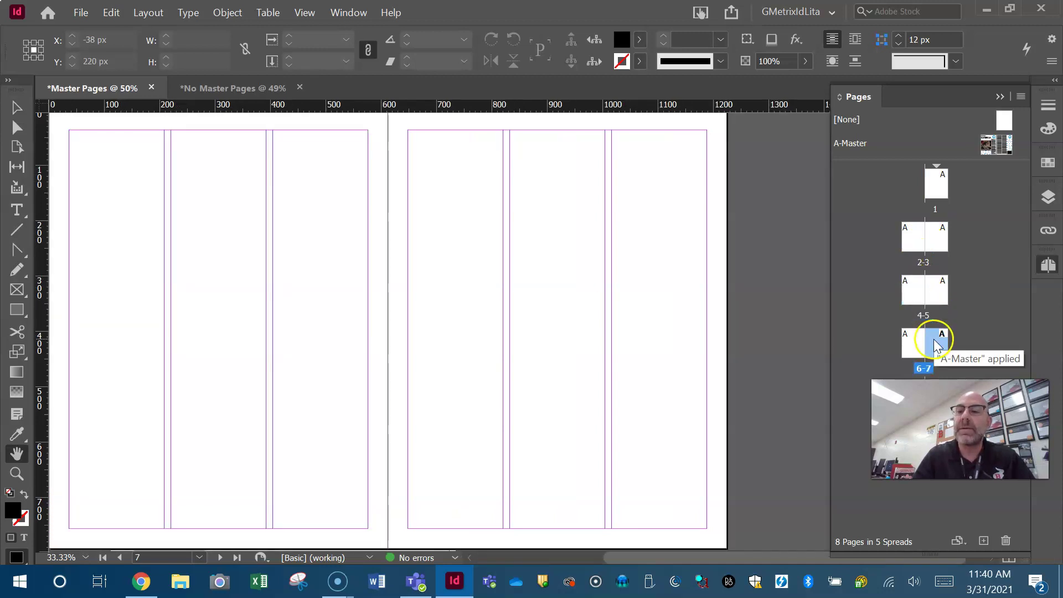
Open the A-Master spread to view the layout of both its facing pages.
double_click(988, 147)
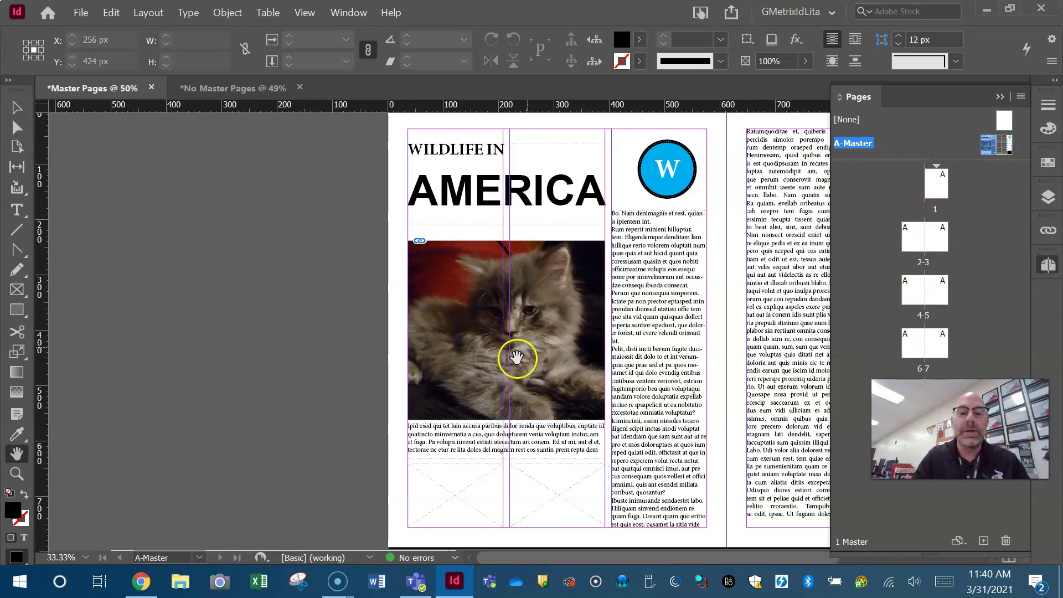
left_click(18, 452)
right_click(652, 382)
left_click(636, 426)
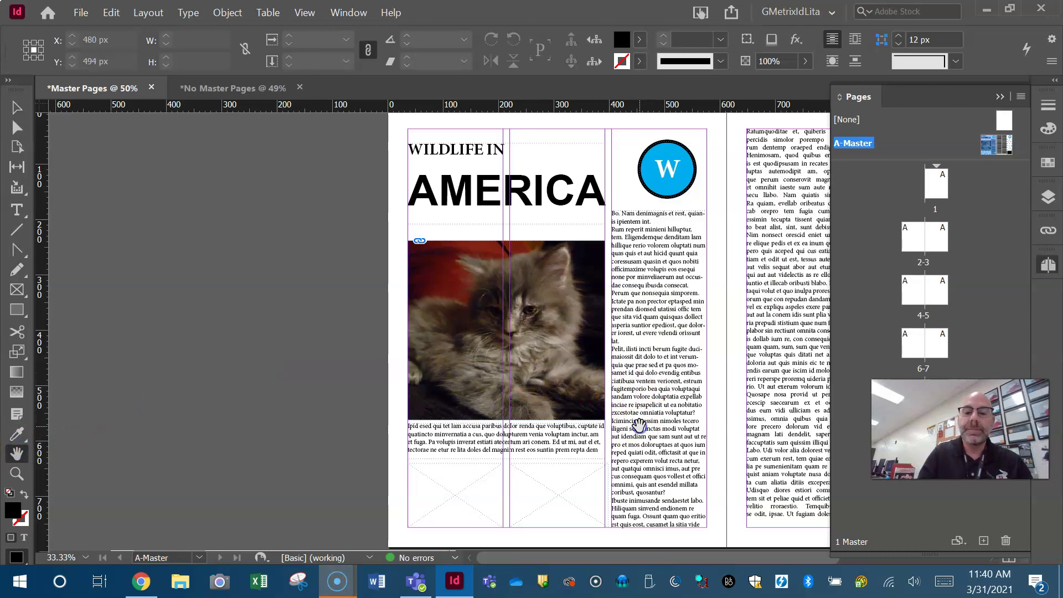
left_click_drag(639, 427, 368, 438)
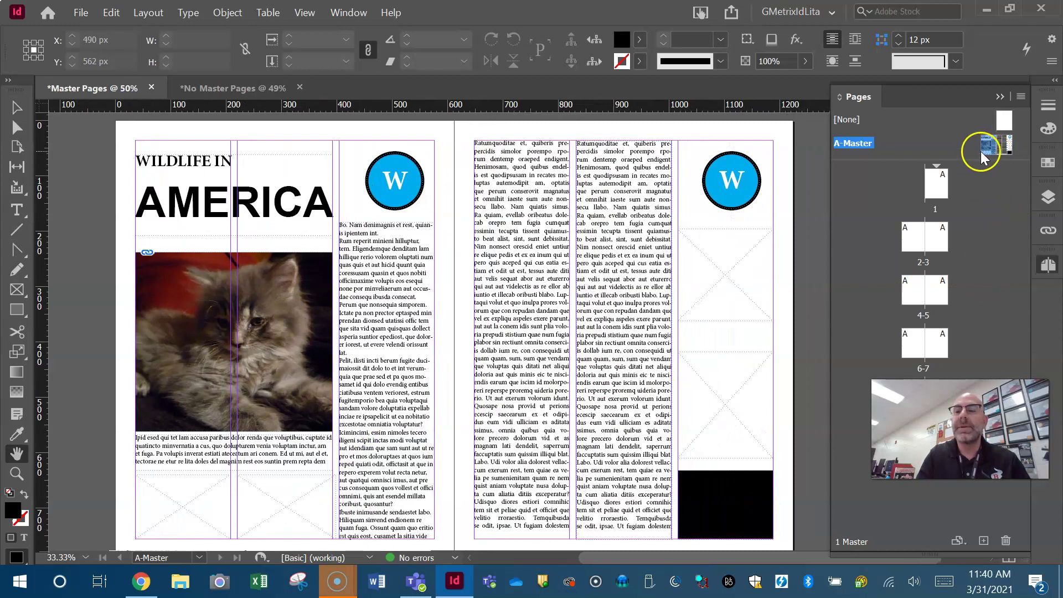
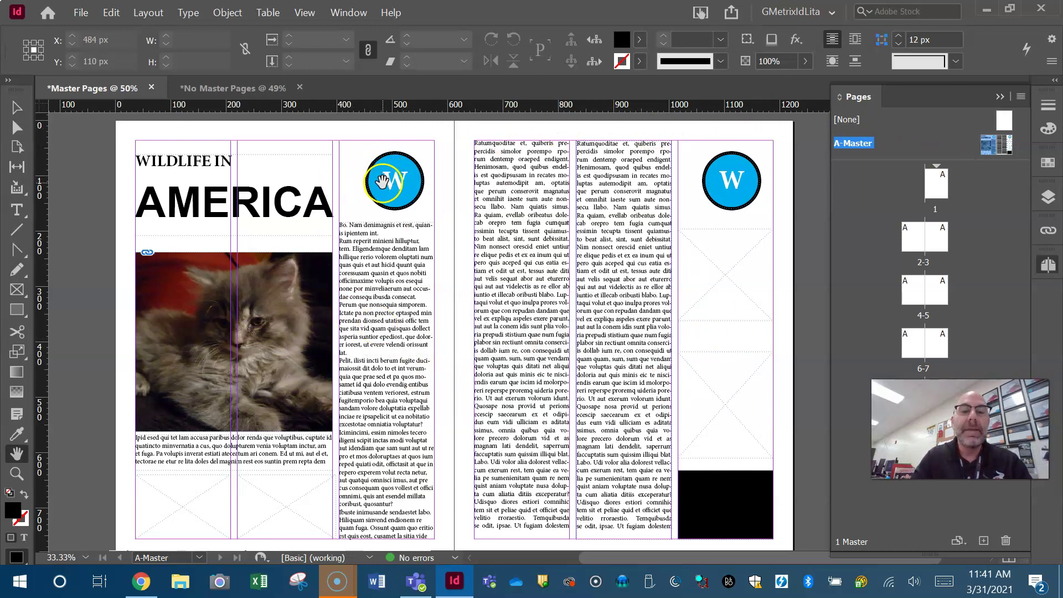
Inspect the W logo, the WILDLIFE IN AMERICA title frame and the kitten picture on the A-Master's left page.
left_click(16, 108)
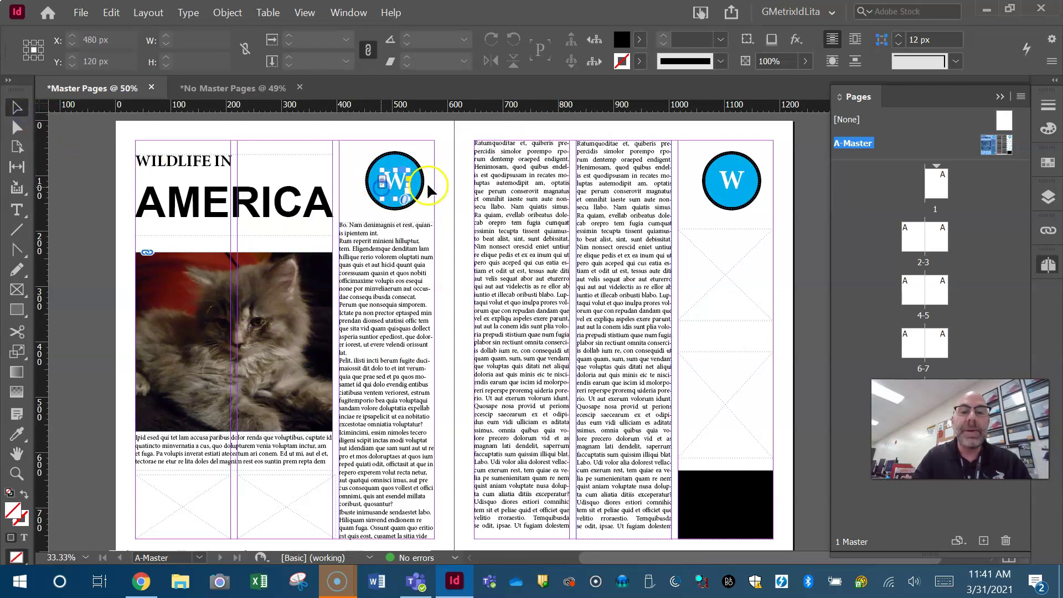
left_click(381, 188)
left_click(351, 159)
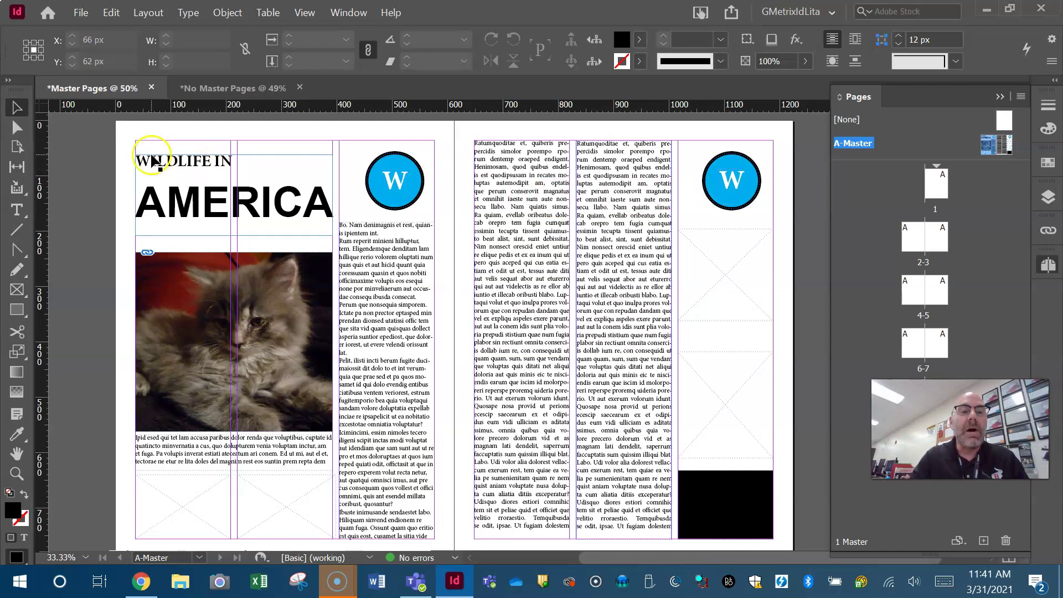
left_click(215, 160)
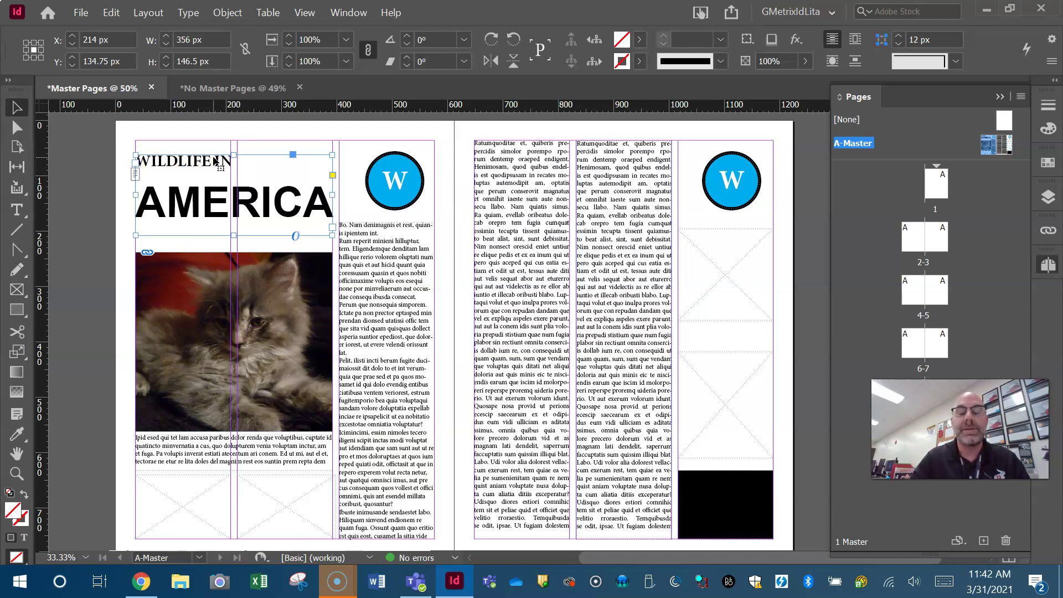
left_click(286, 381)
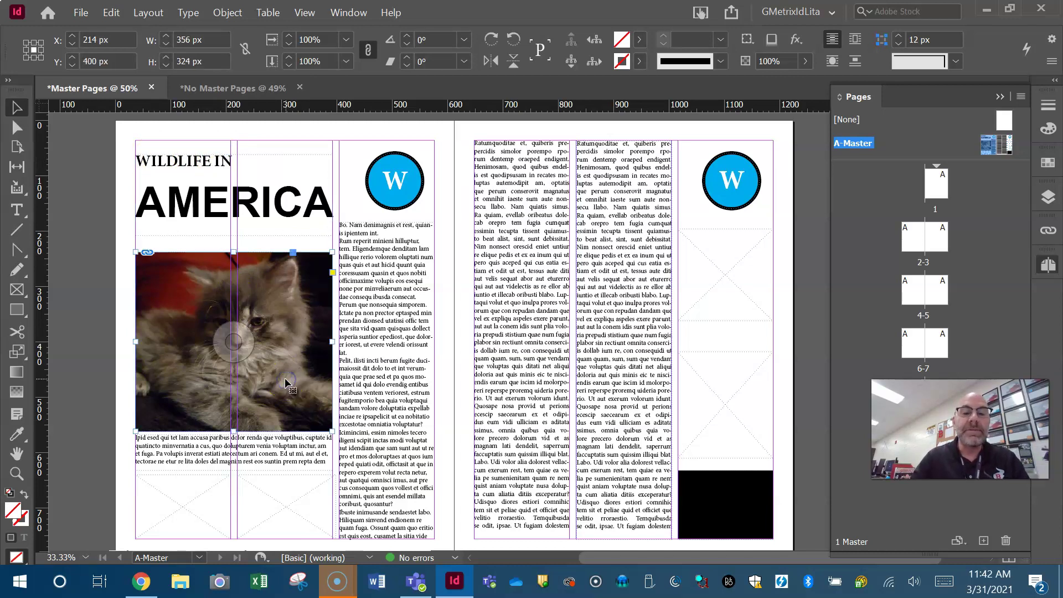
Inspect the black rectangle and the two empty picture frames on the A-Master's right page.
left_click(731, 515)
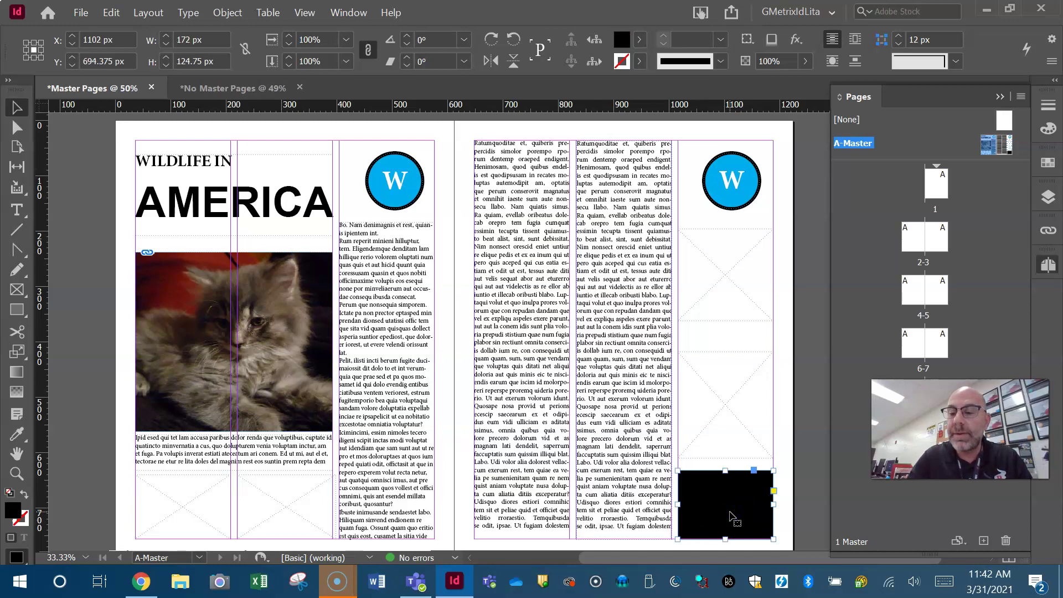
left_click(740, 421)
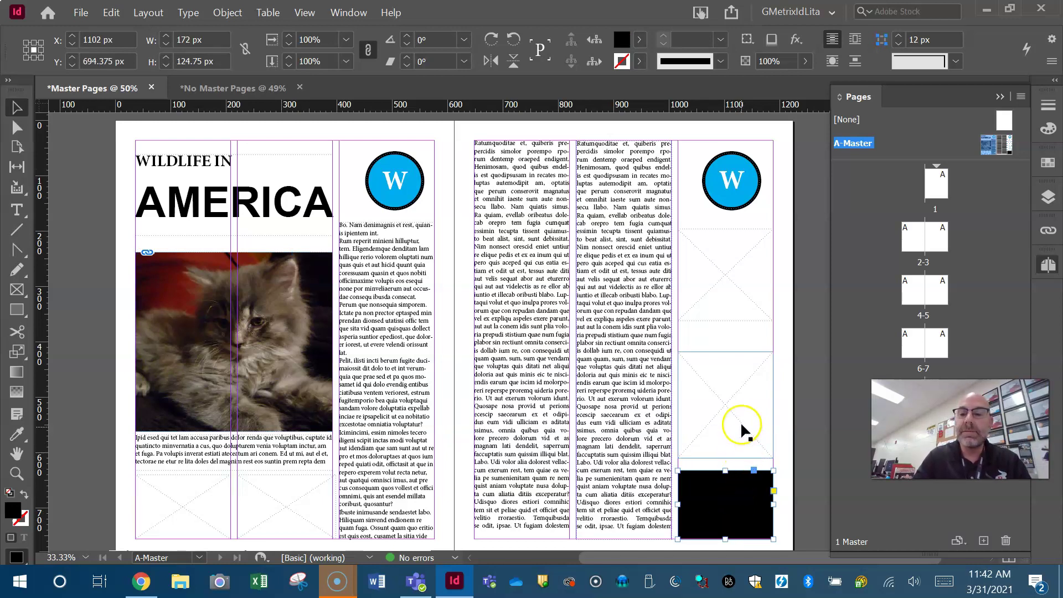
left_click(725, 279)
left_click(721, 381)
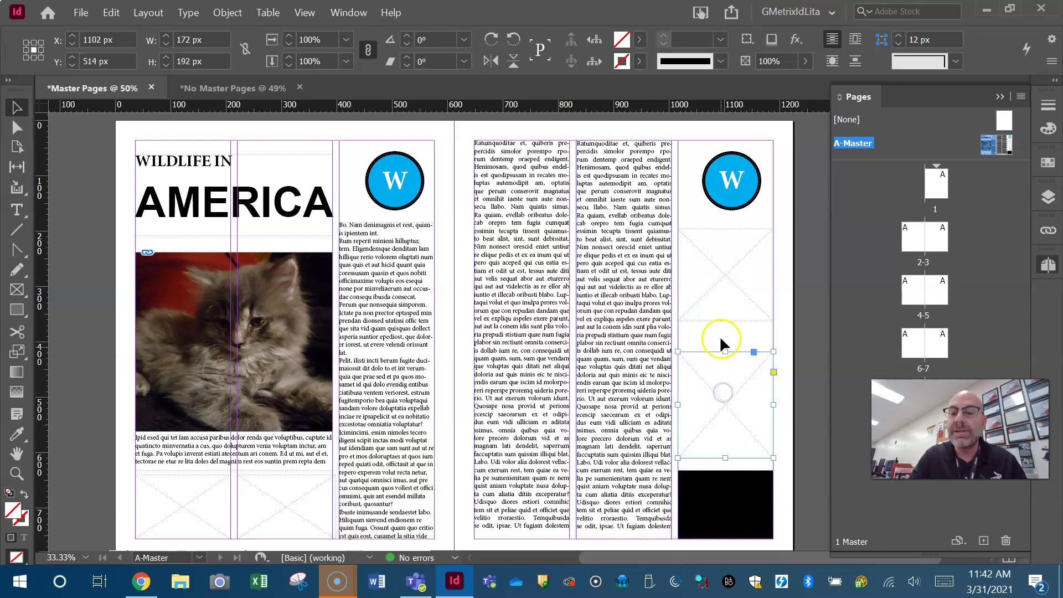
left_click(716, 288)
left_click(729, 397)
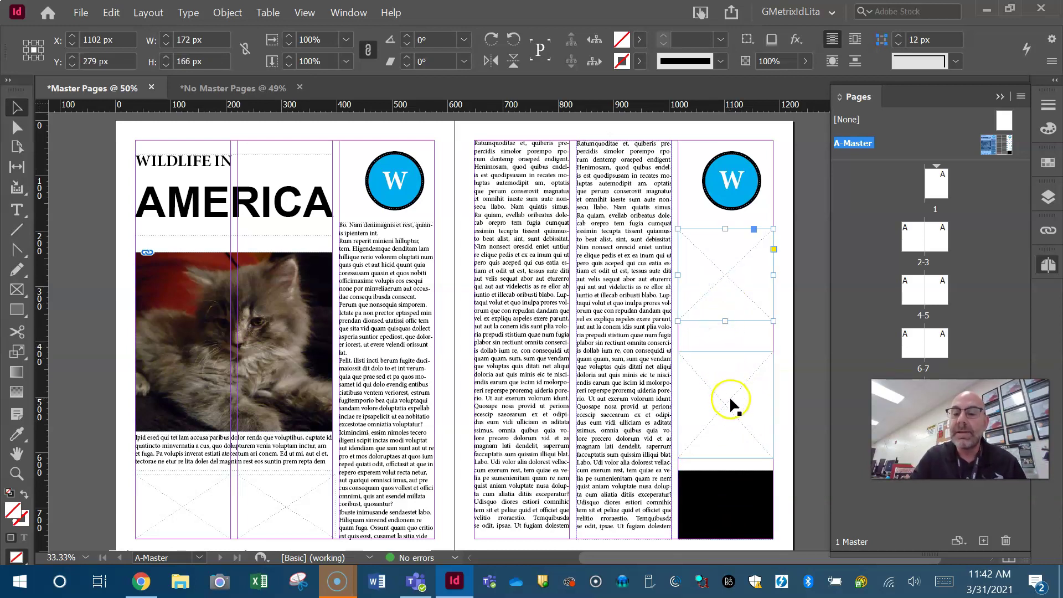
left_click(719, 291)
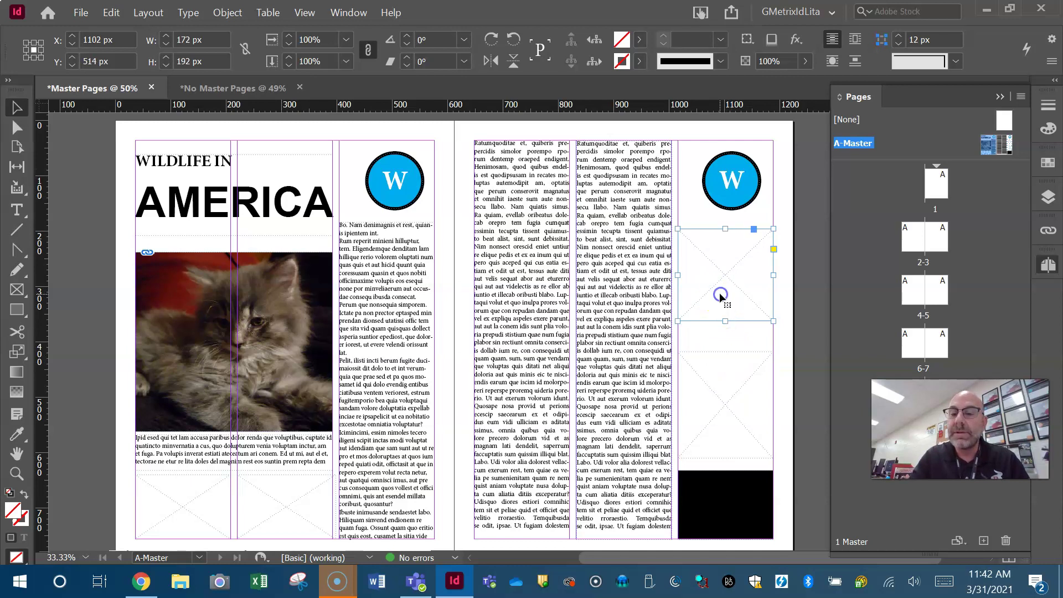
left_click(725, 377)
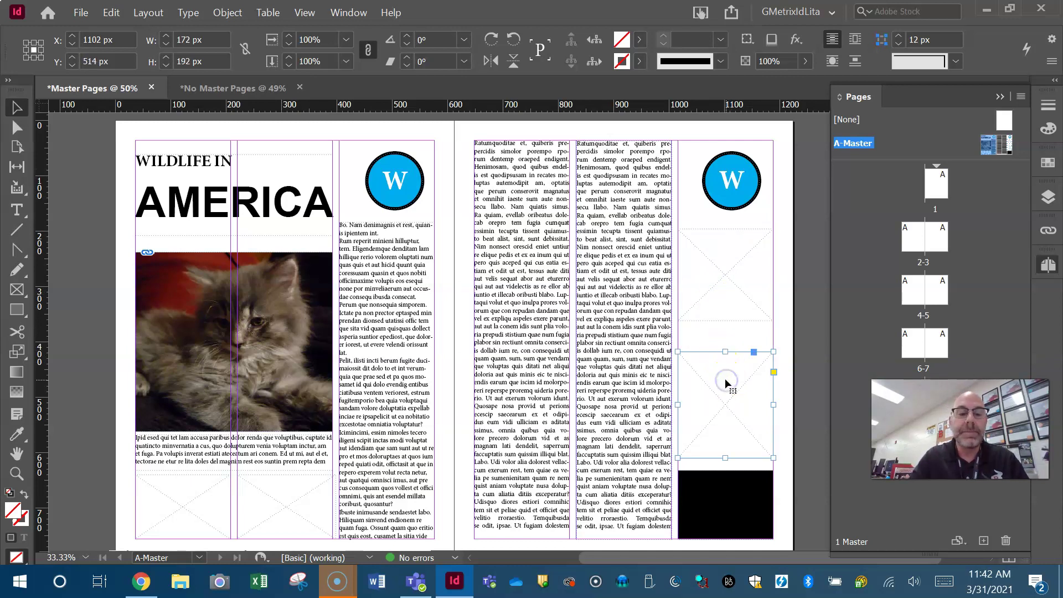
Inspect the A-Master's caption and body text frames and the two empty picture frames below the caption.
left_click(270, 445)
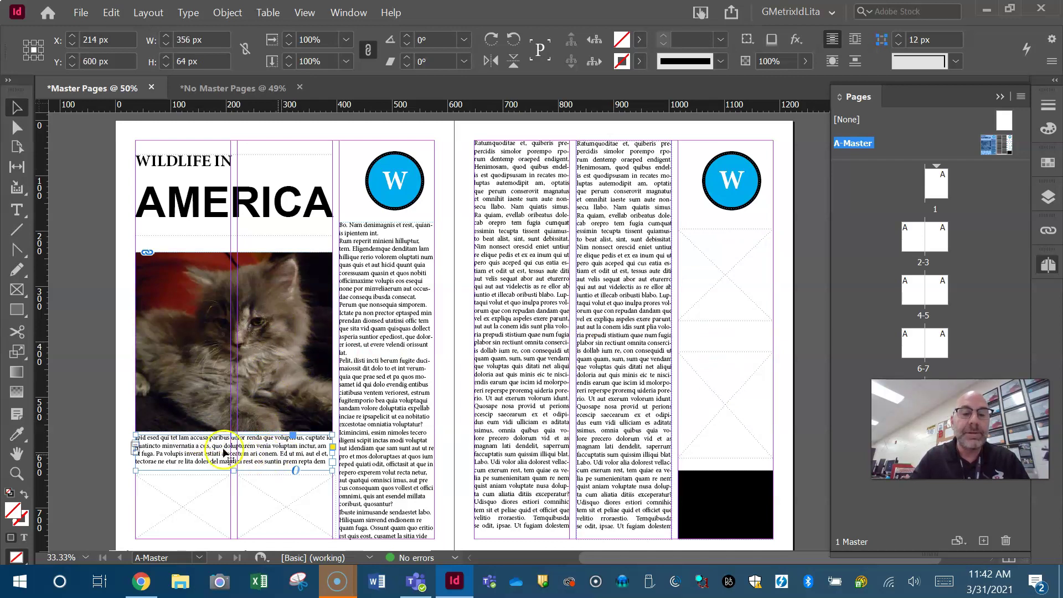
left_click(370, 419)
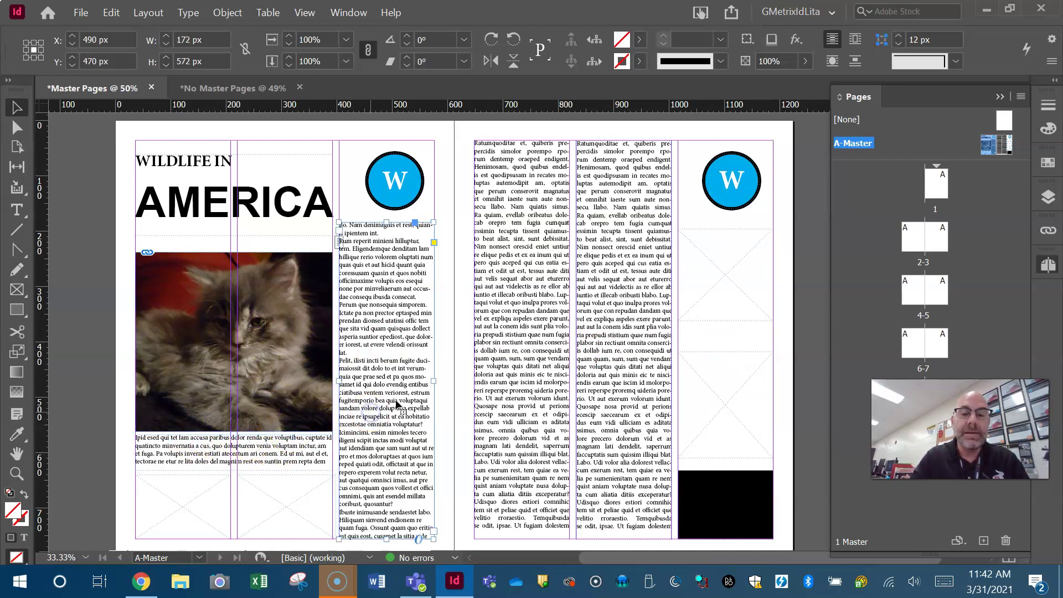
left_click(520, 368)
left_click(614, 360)
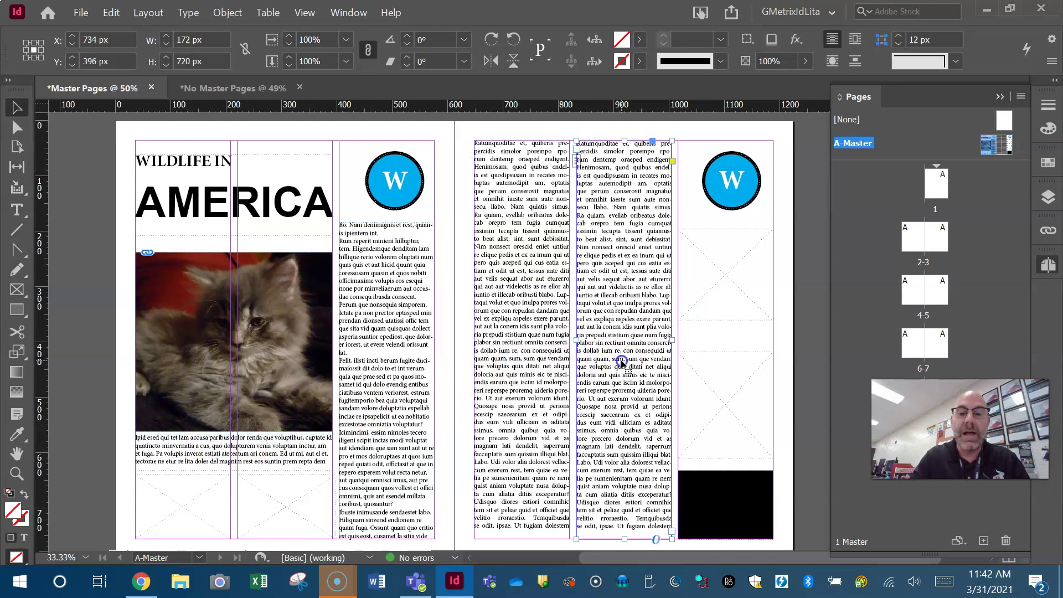
left_click(531, 344)
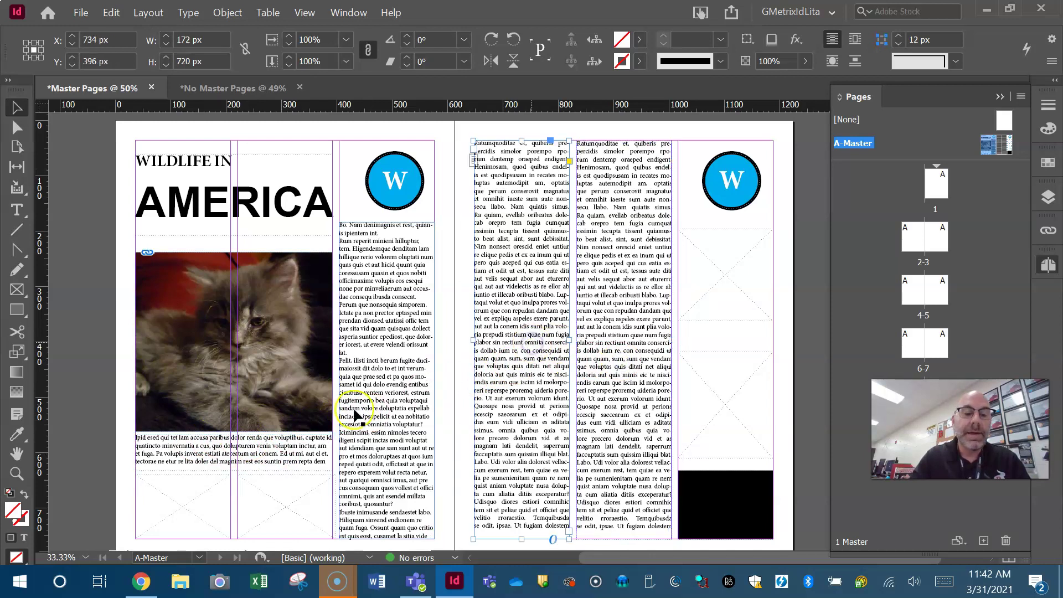
left_click(287, 500)
left_click(191, 499)
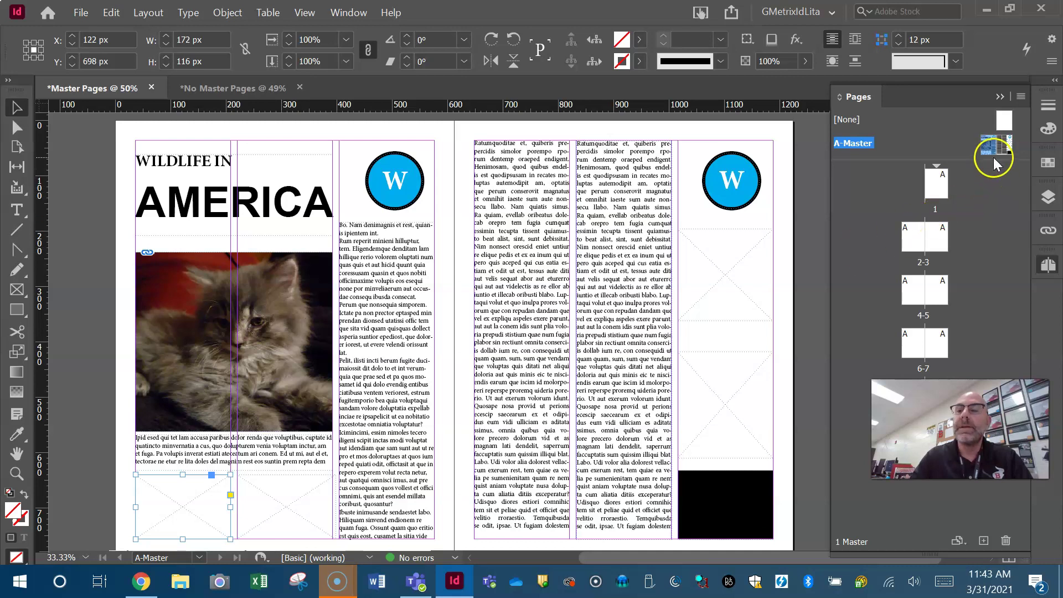
Apply A-Master to all pages of the document.
left_click_drag(990, 147, 989, 148)
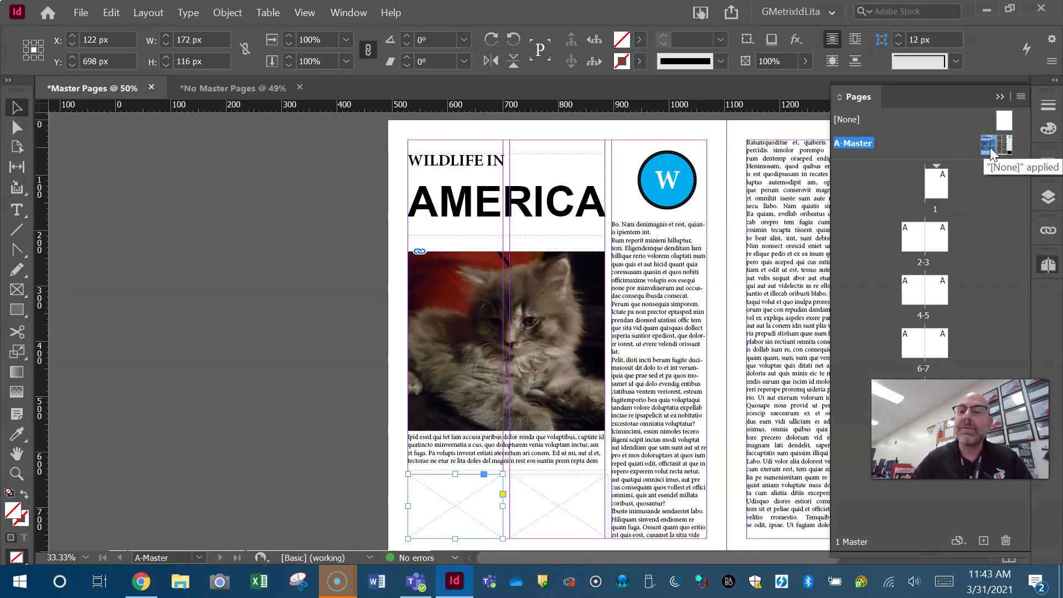
right_click(990, 148)
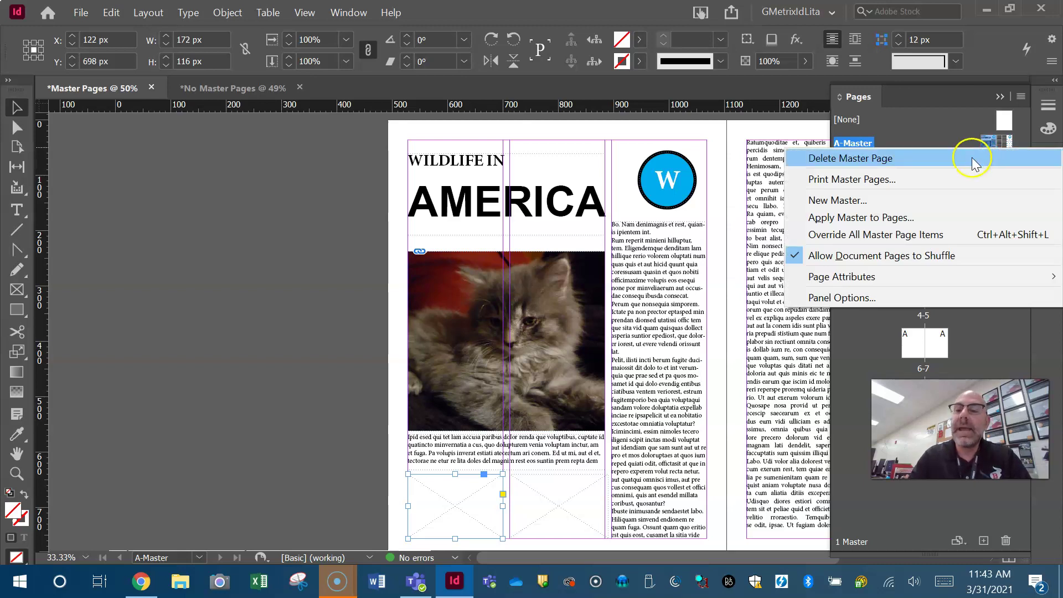
left_click(912, 218)
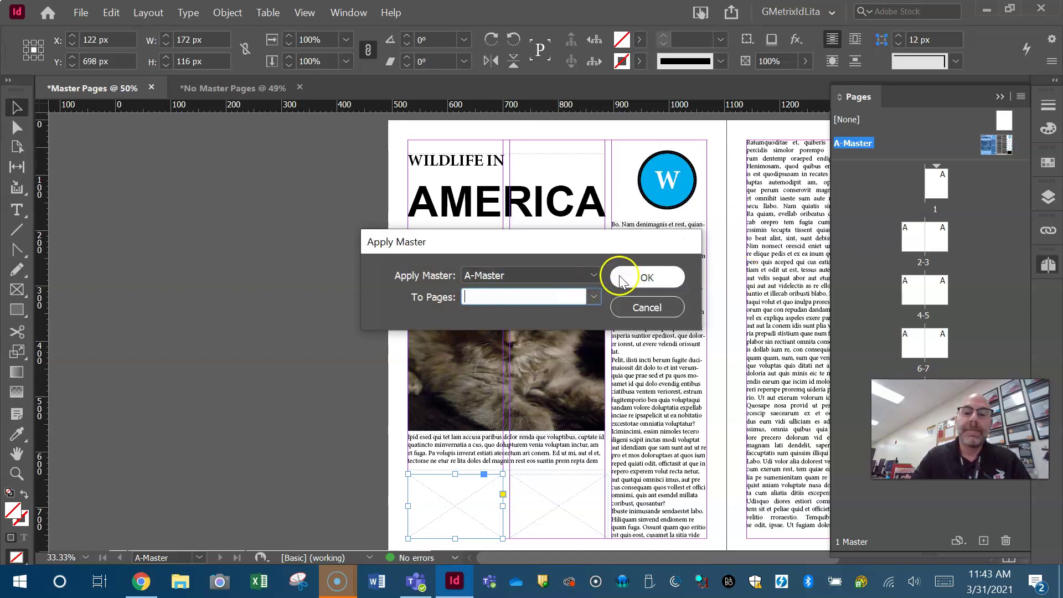
left_click(591, 297)
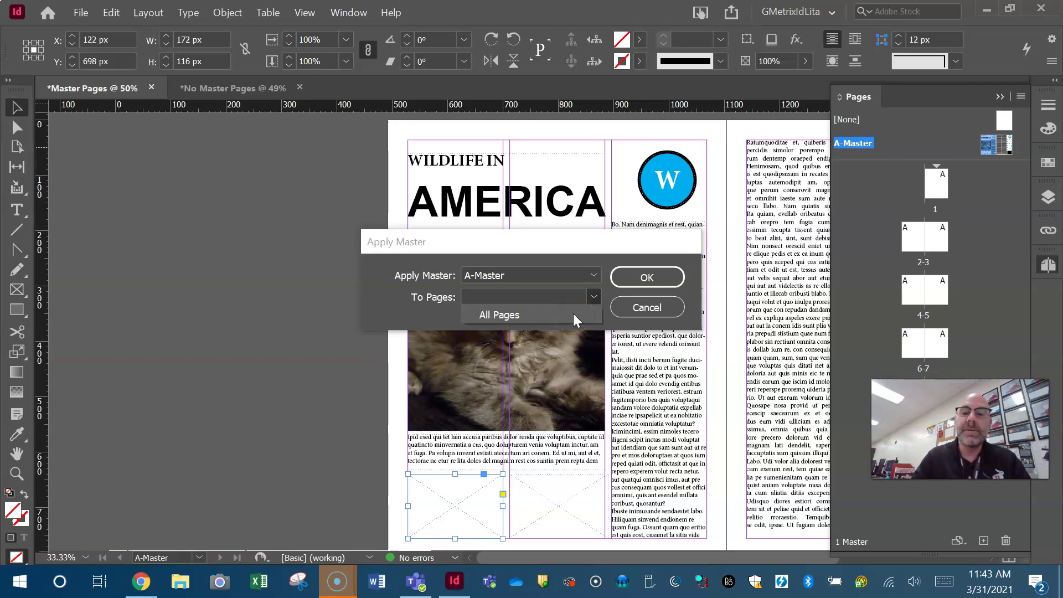
left_click(573, 313)
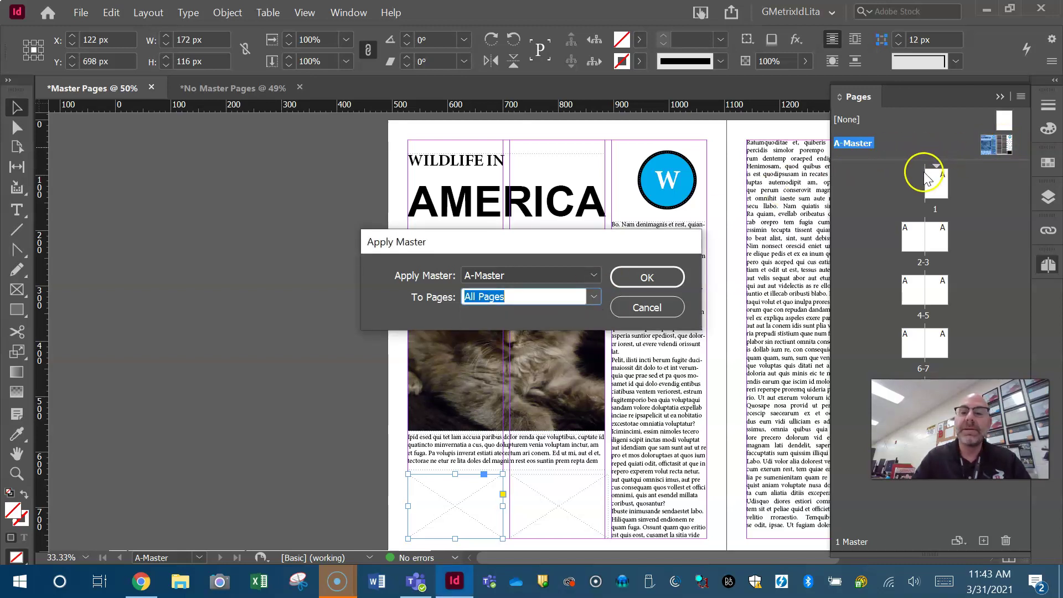
left_click(654, 277)
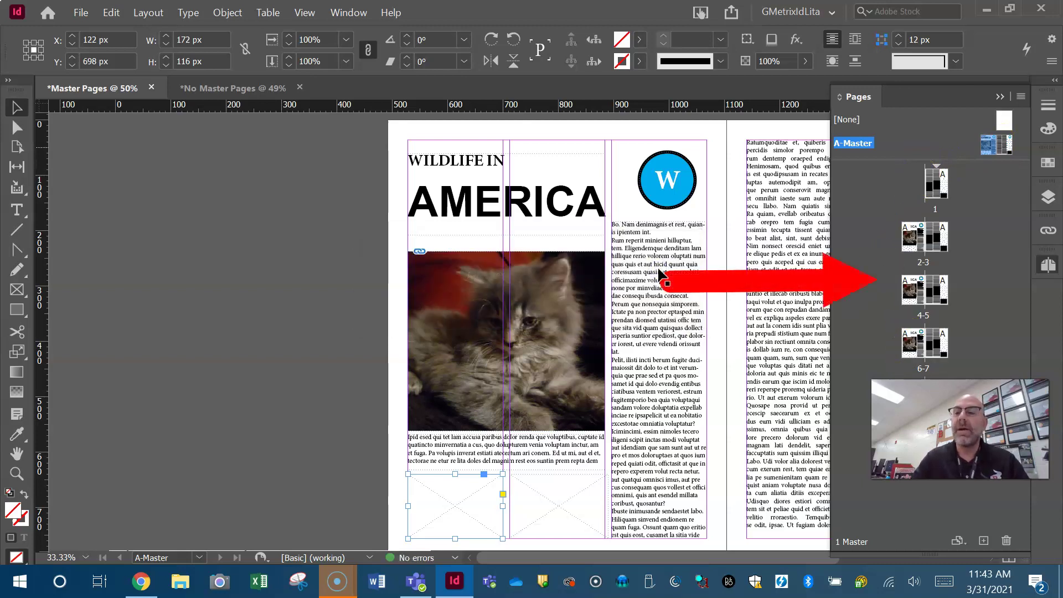
Examine the document from page 1 through page 8 to compare the master layout on odd and even pages.
double_click(938, 187)
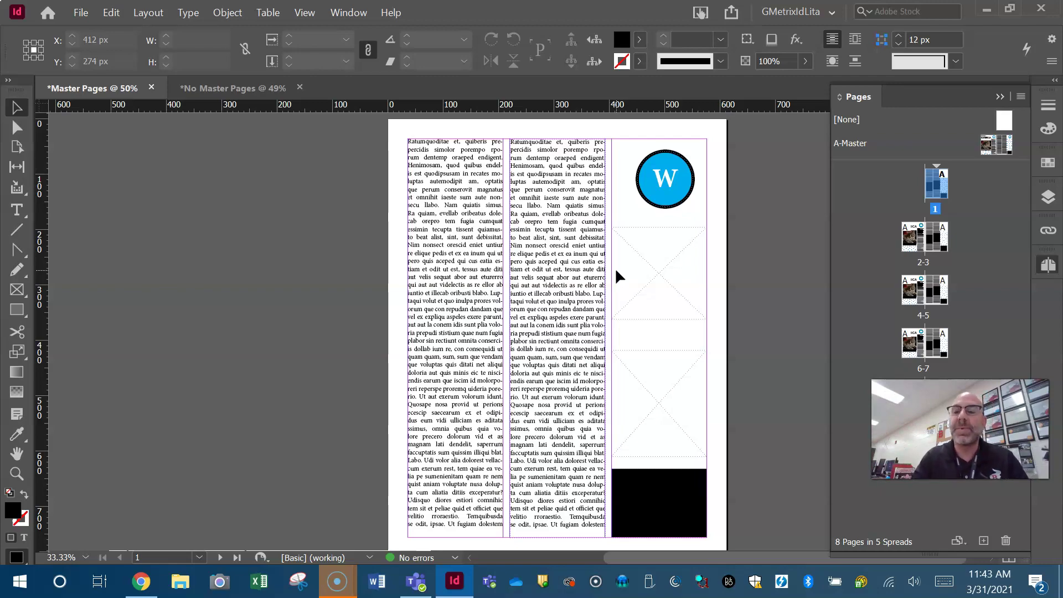
scroll(614, 268, "down", 5)
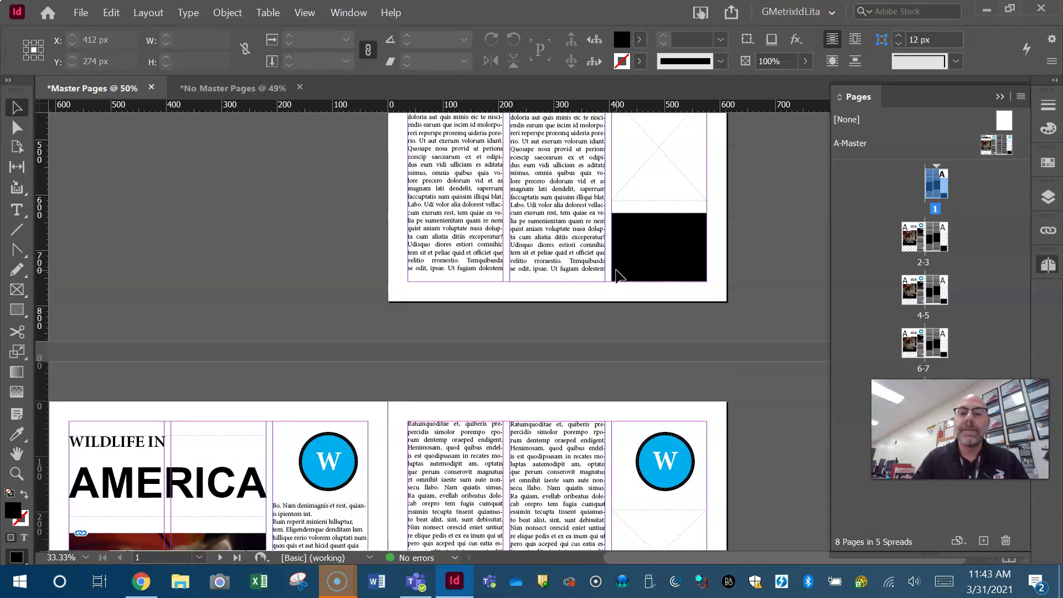
scroll(615, 275, "down", 13)
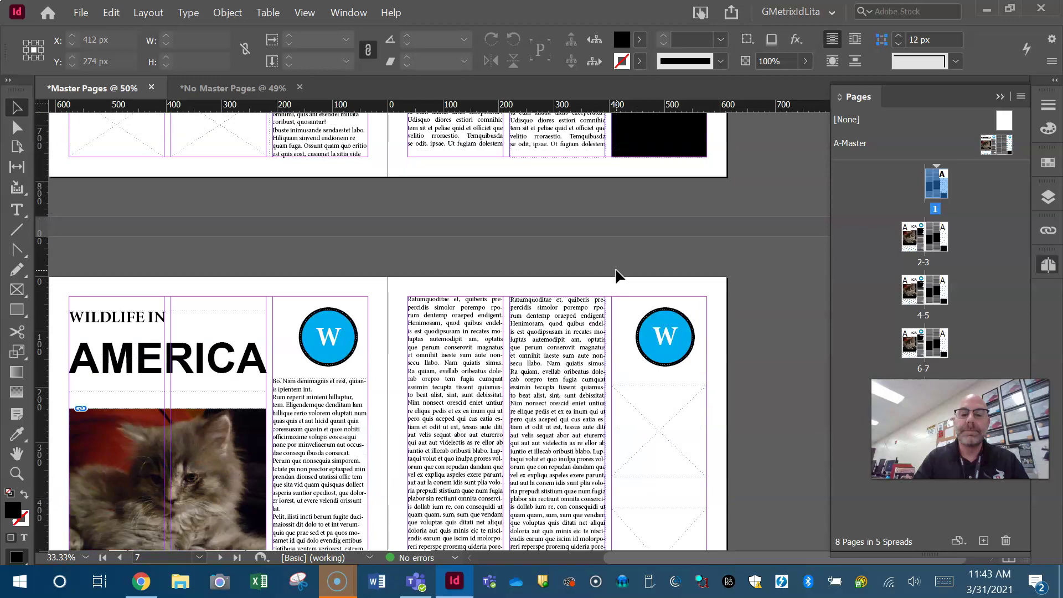
scroll(617, 276, "down", 5)
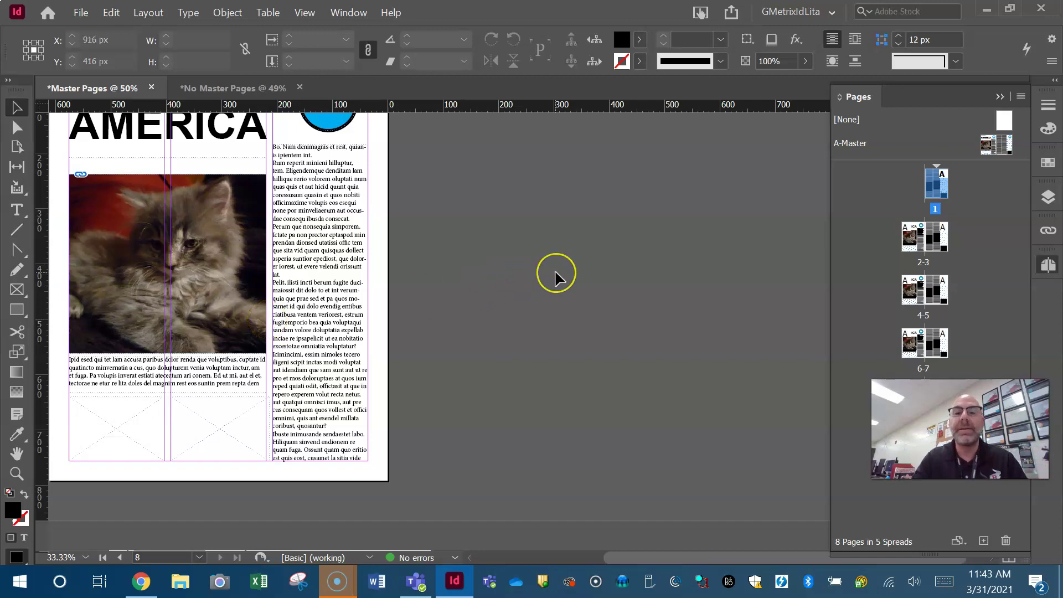
scroll(554, 274, "up", 6)
scroll(557, 275, "down", 6)
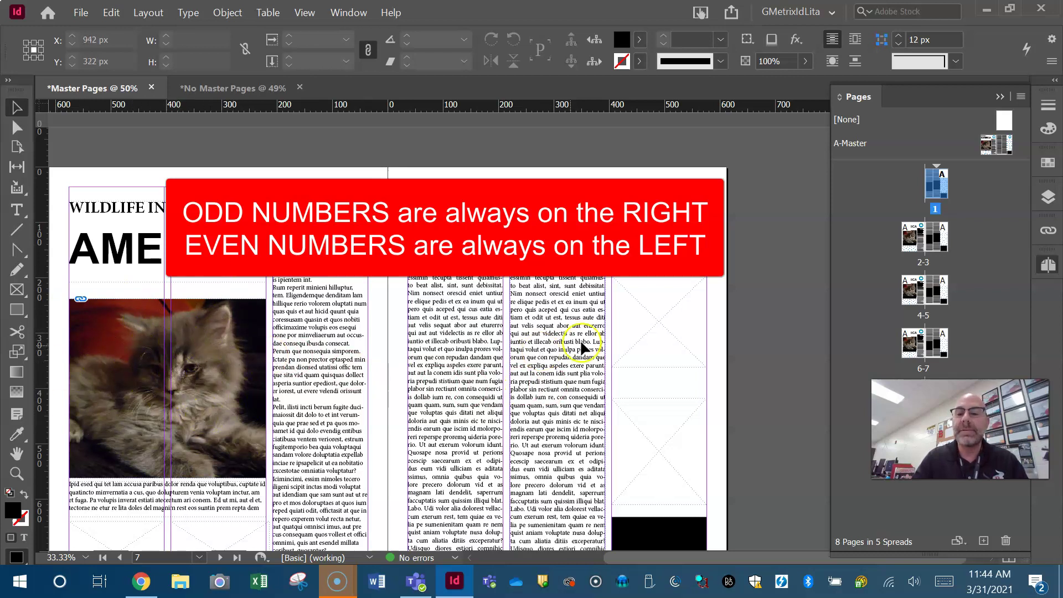
scroll(686, 305, "up", 3)
double_click(936, 187)
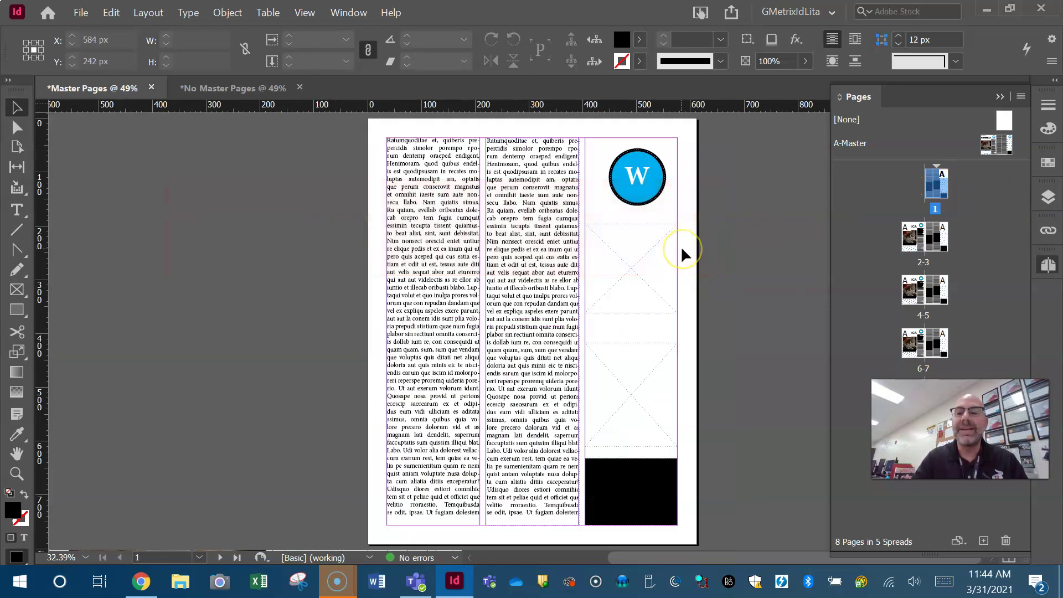
Compare page 1 and the 2-3 spread with the two sides of the A-Master.
left_click(940, 210)
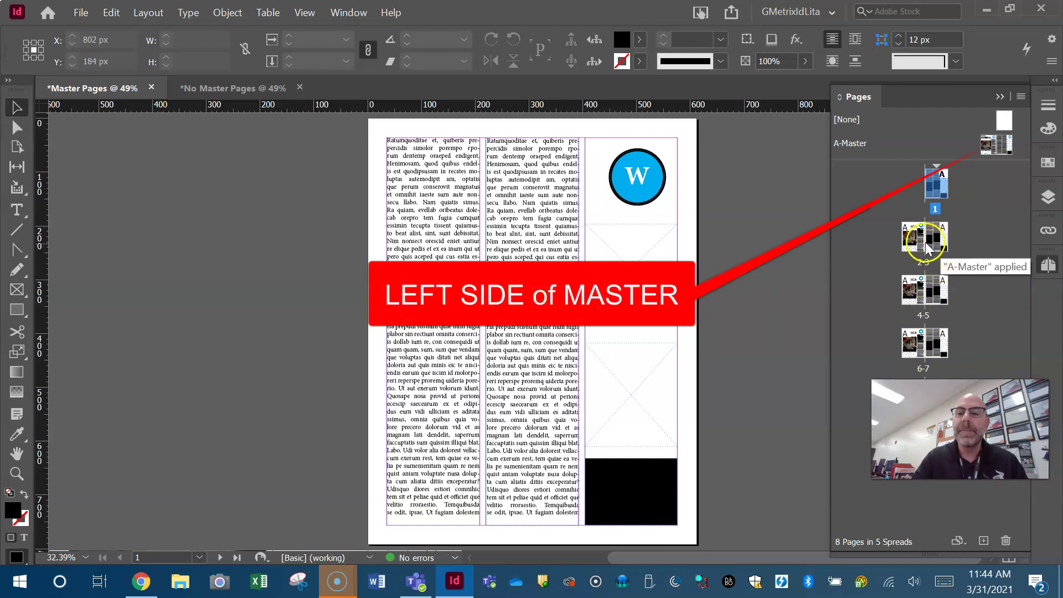
double_click(912, 242)
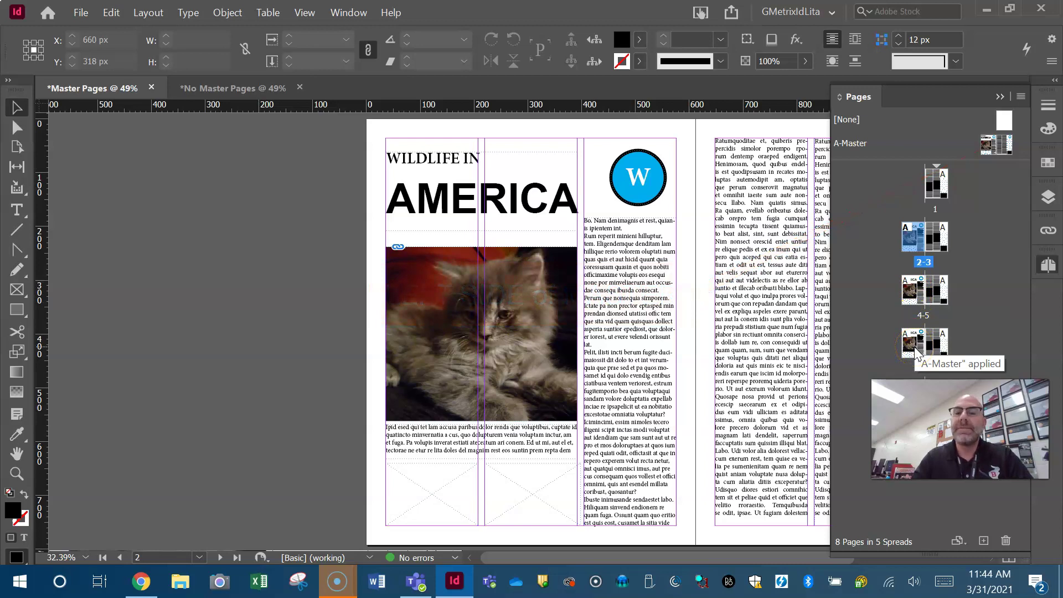
scroll(661, 316, "left", 1)
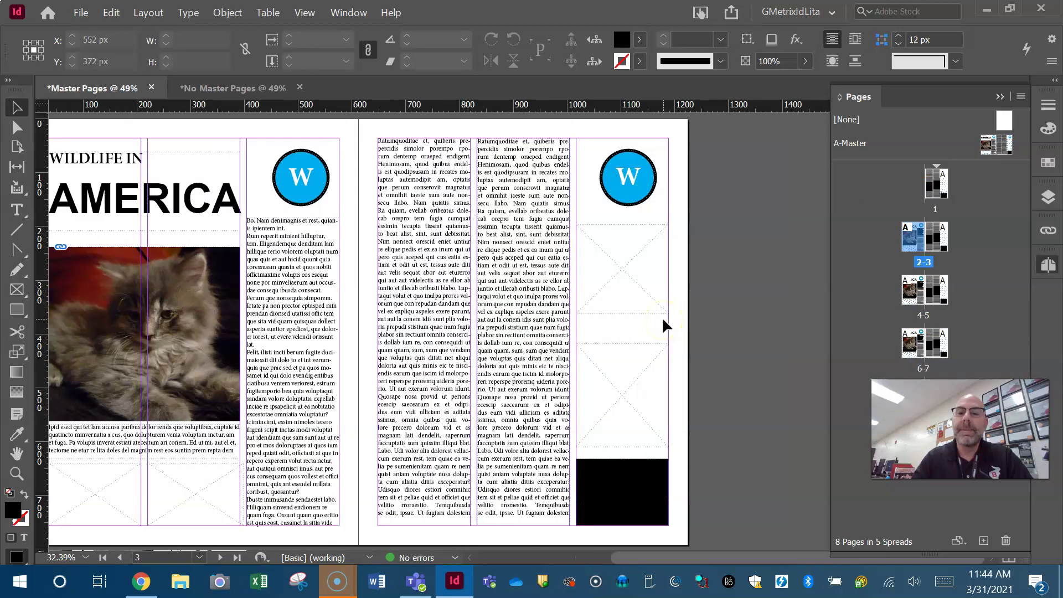
left_click(961, 186)
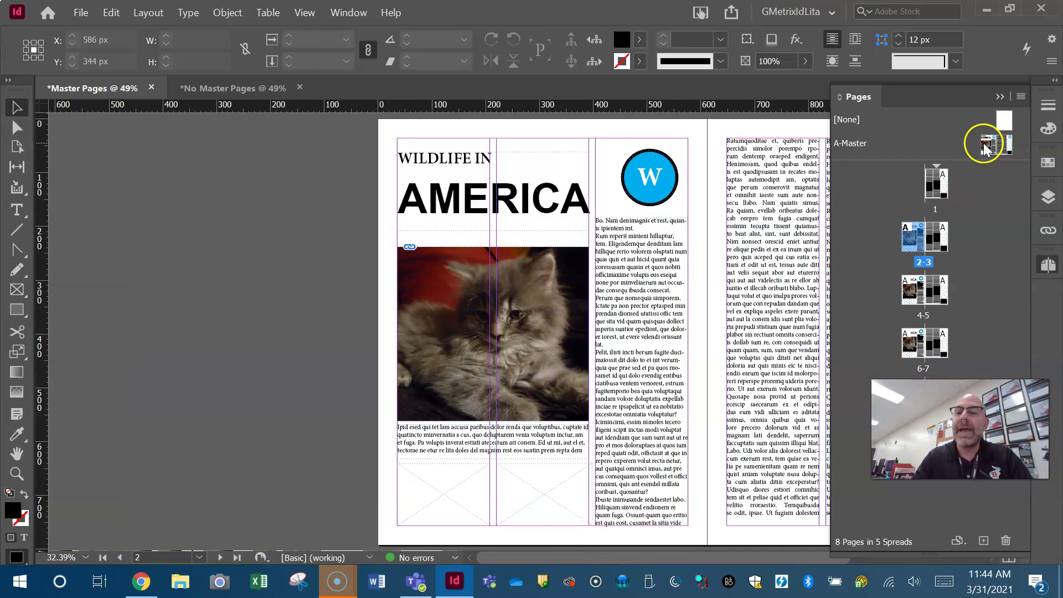
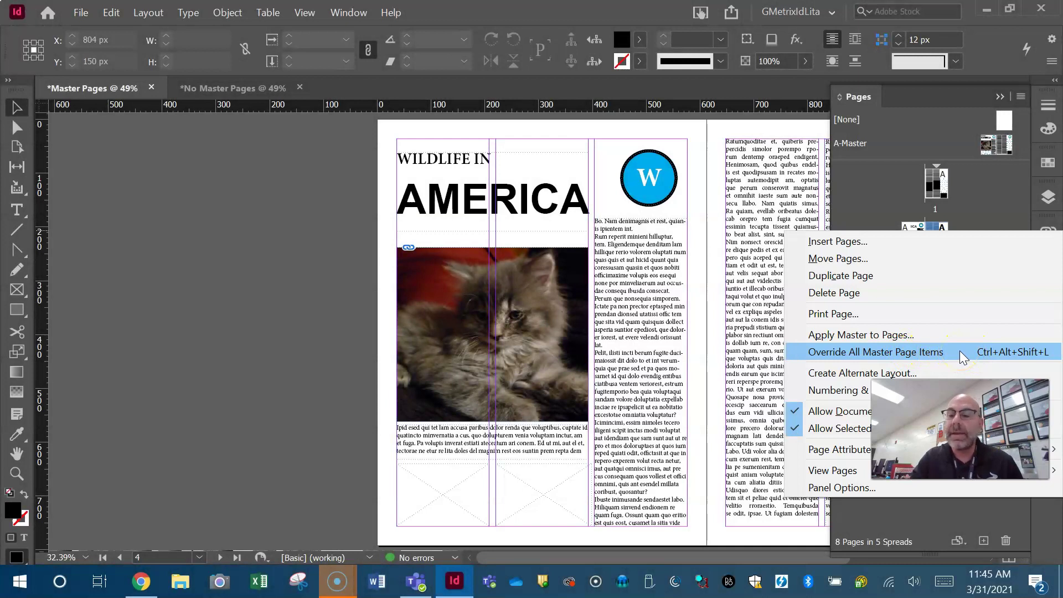
left_click(901, 351)
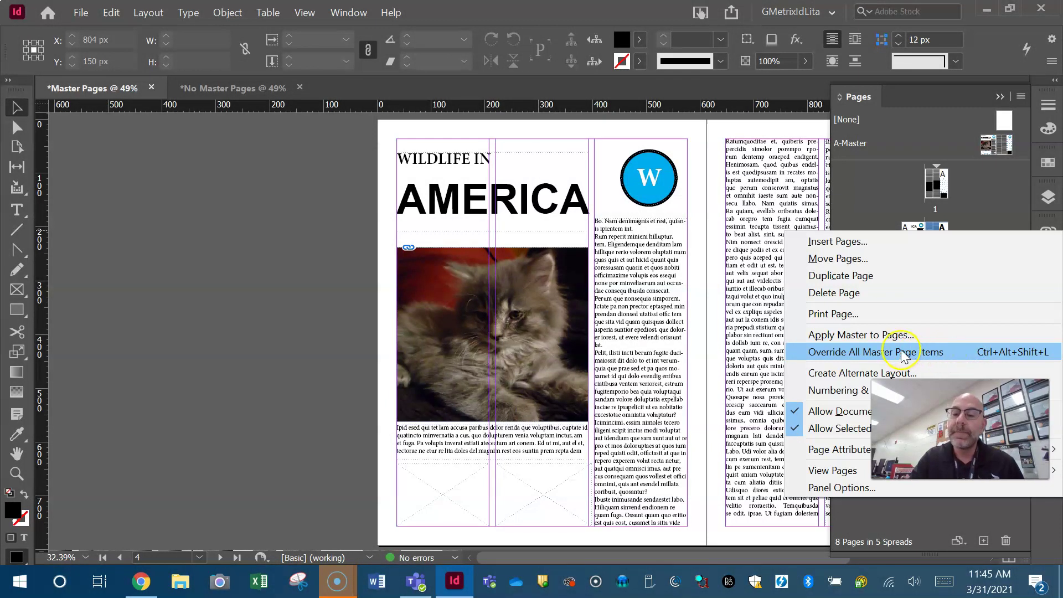
left_click(840, 389)
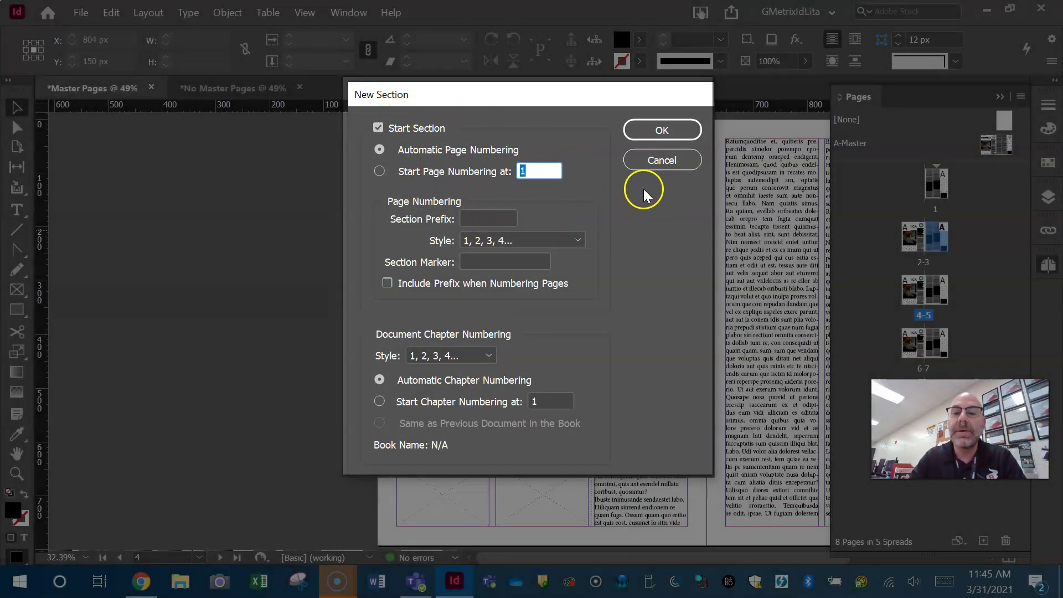
left_click(664, 161)
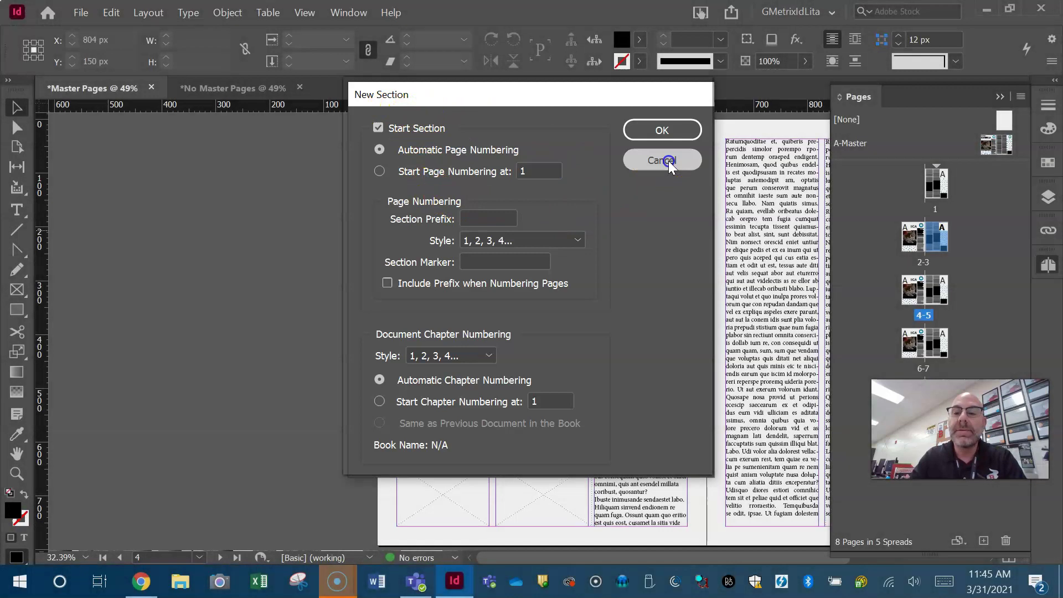
Start a new section at page 5 with page numbering starting at 5 in the 1, 2, 3, 4... style.
left_click(939, 291)
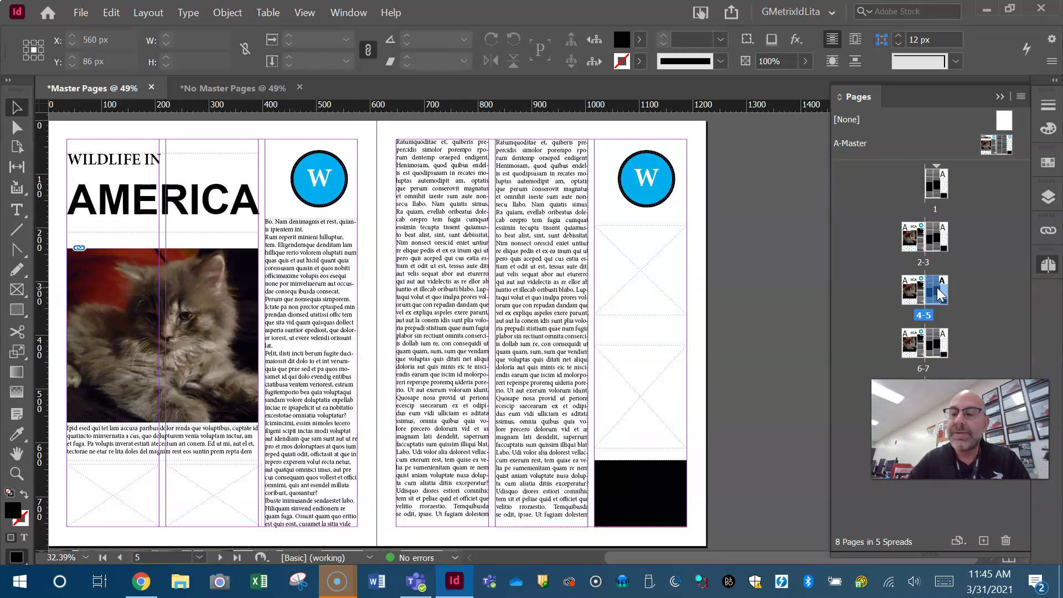
right_click(939, 293)
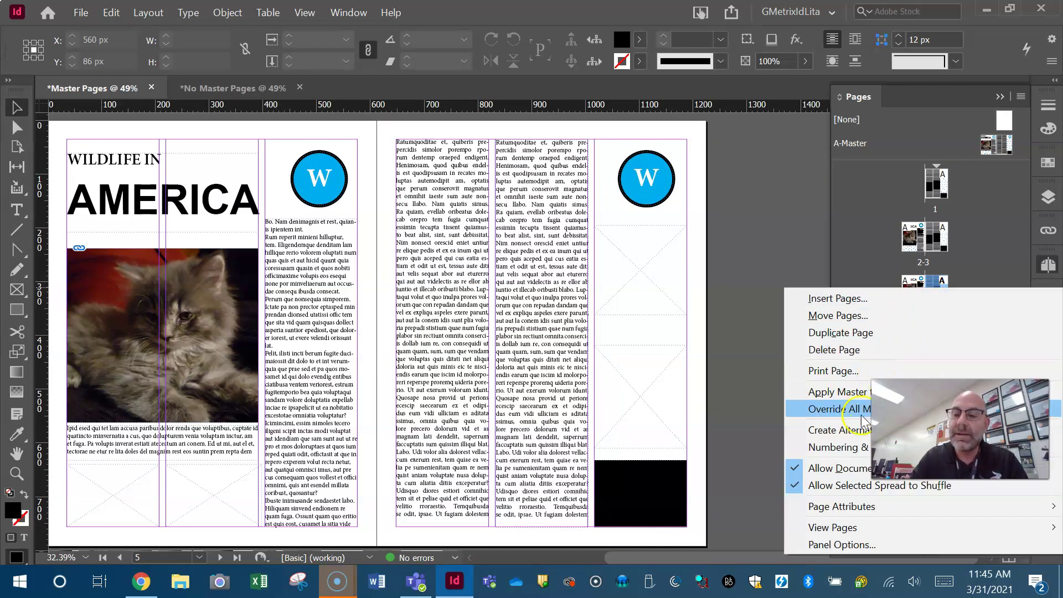
left_click(848, 447)
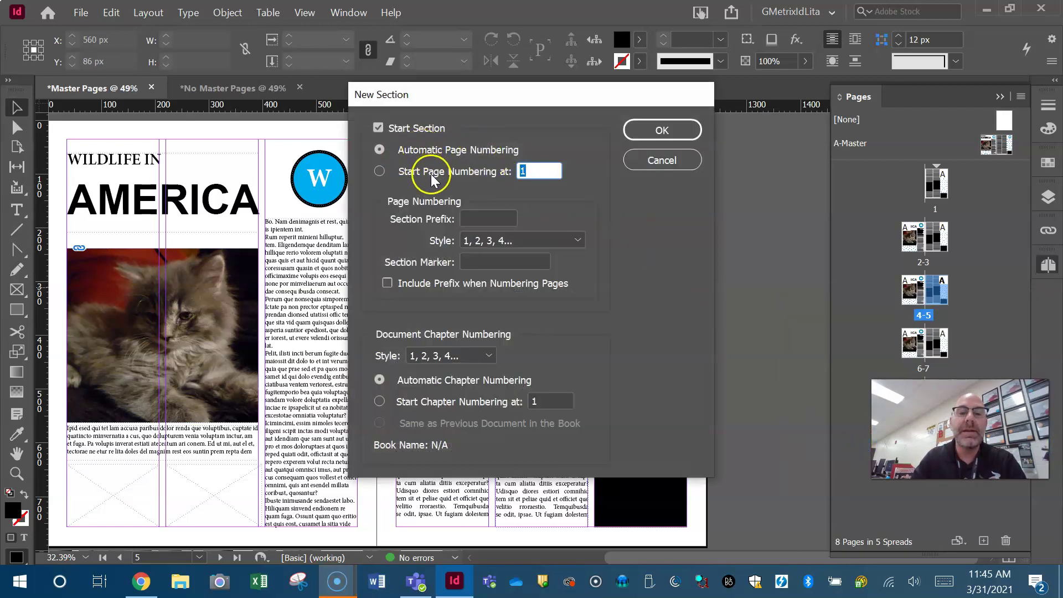
left_click(533, 167)
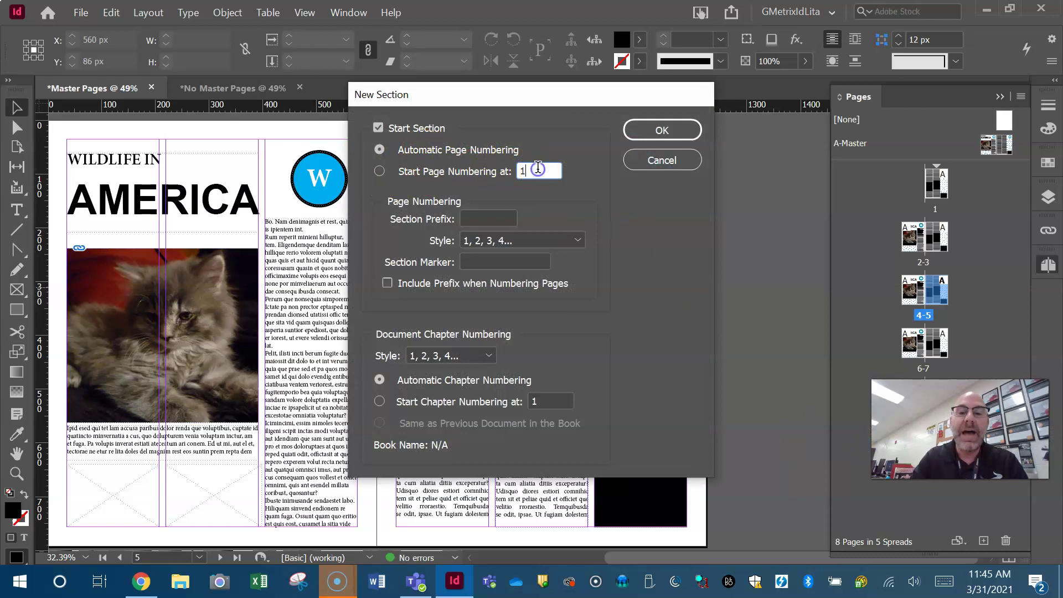
type("5")
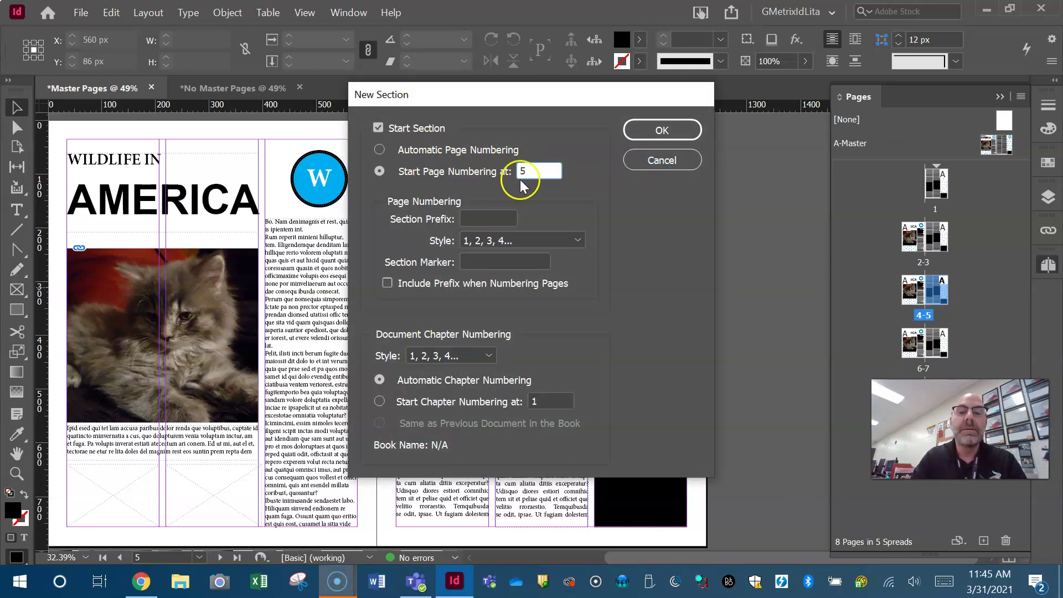
left_click(571, 241)
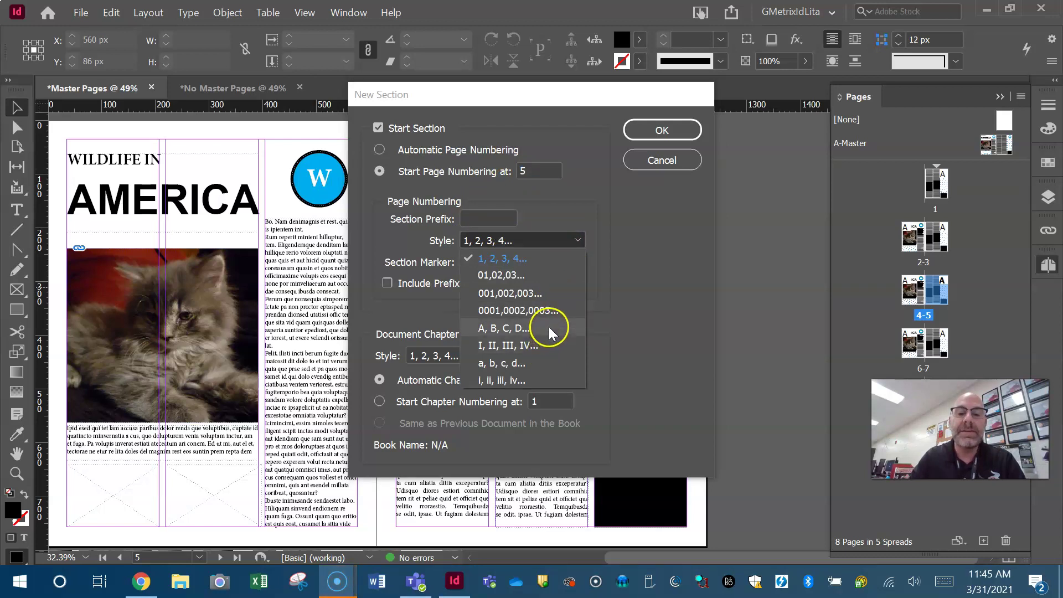
left_click(530, 257)
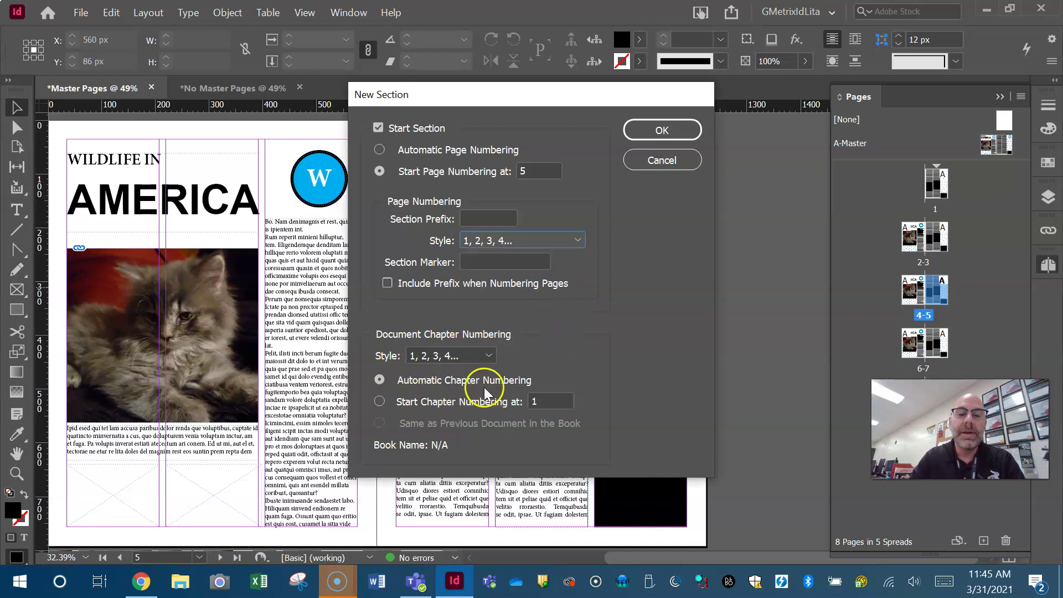
left_click(680, 133)
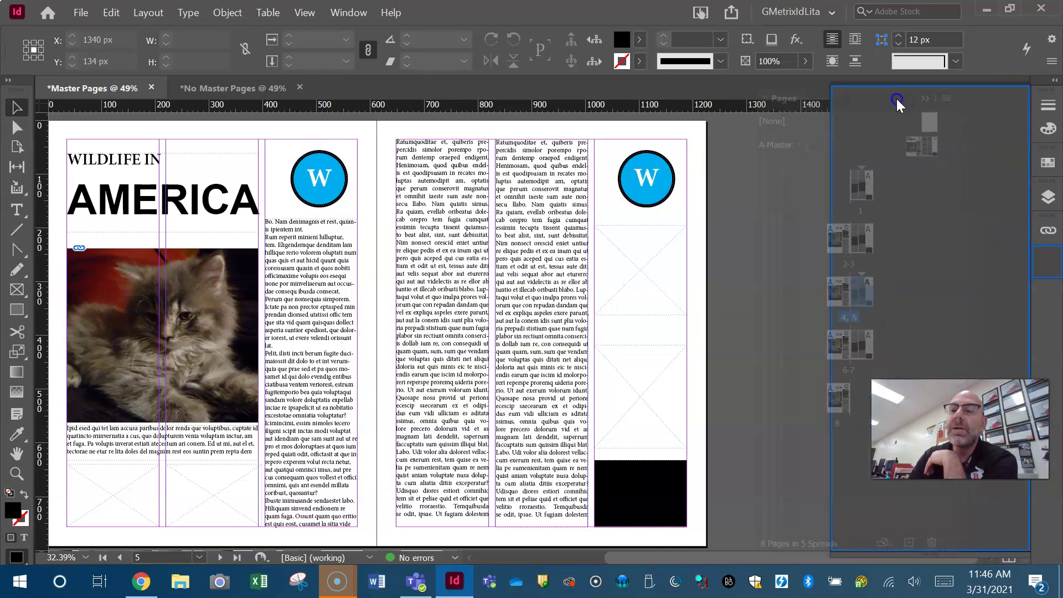
left_click(1020, 96)
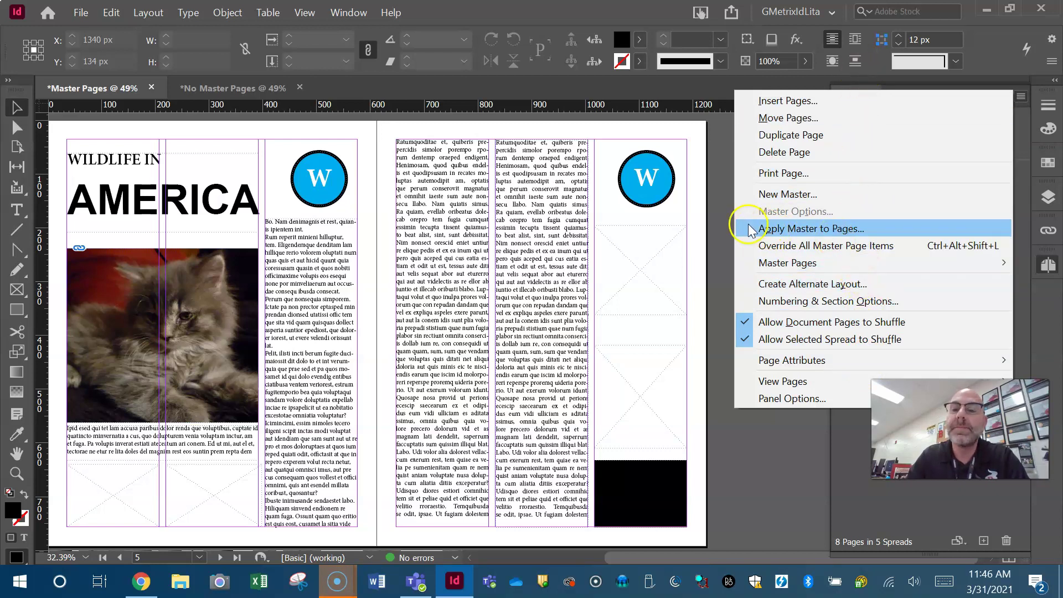
left_click(726, 217)
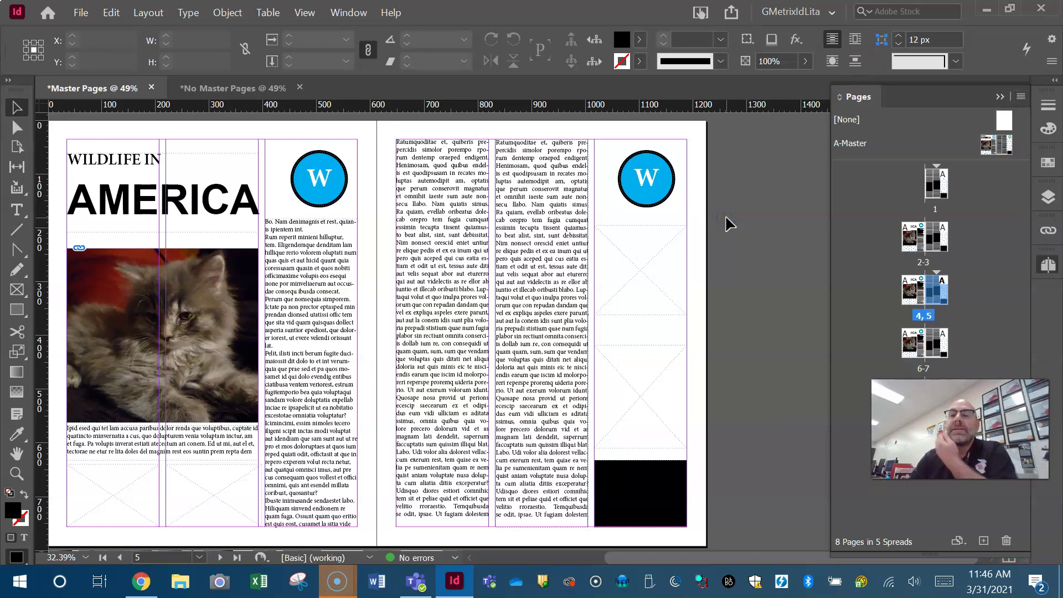
left_click(921, 164)
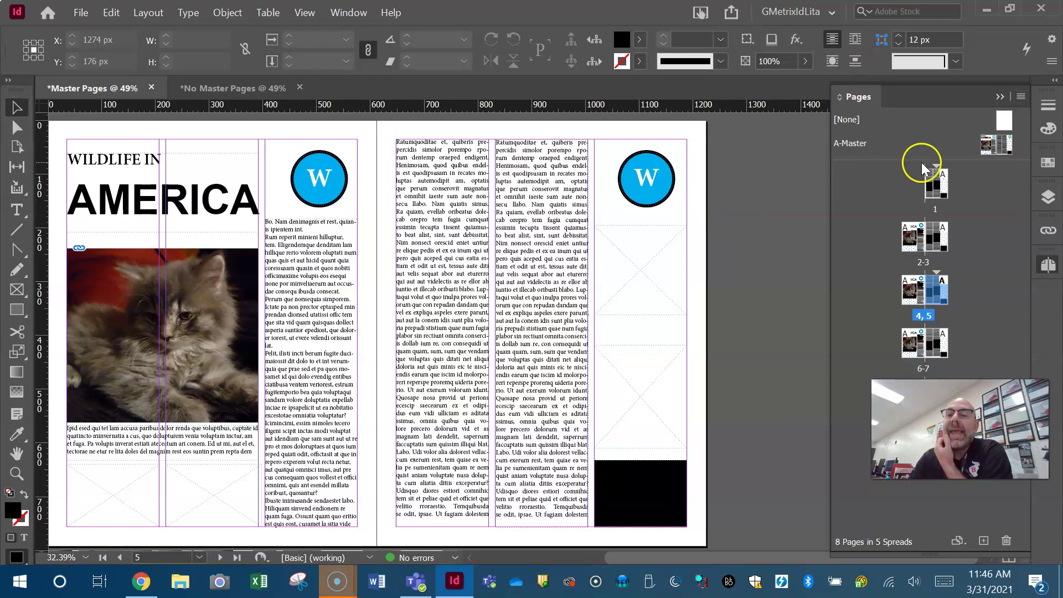
Create a one-page Letter master with prefix B, named Master and based on no other master, and enlarge the master list to show it.
left_click(1021, 97)
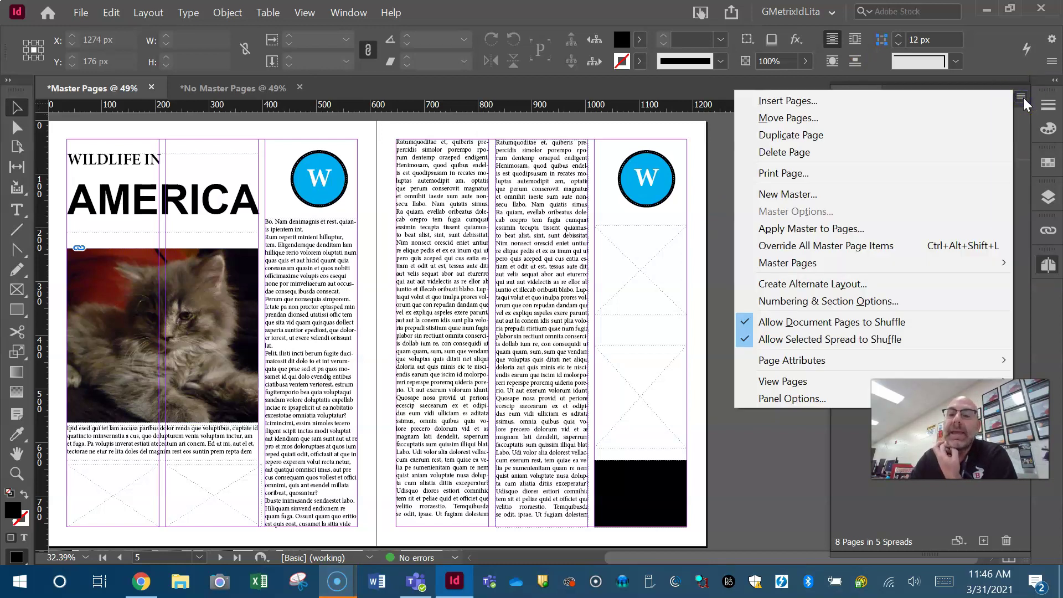
left_click(890, 199)
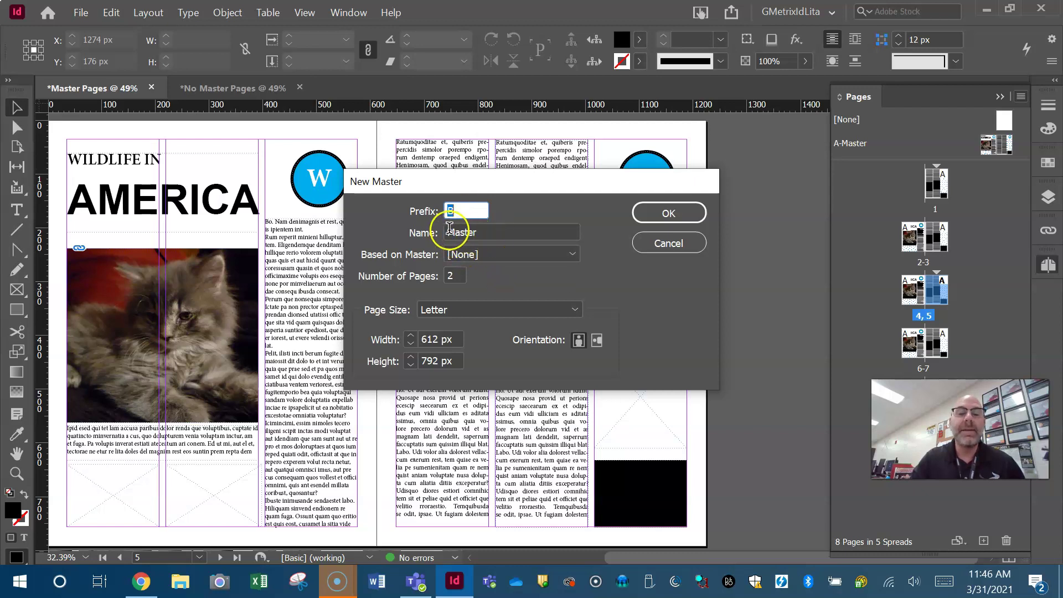
left_click(451, 271)
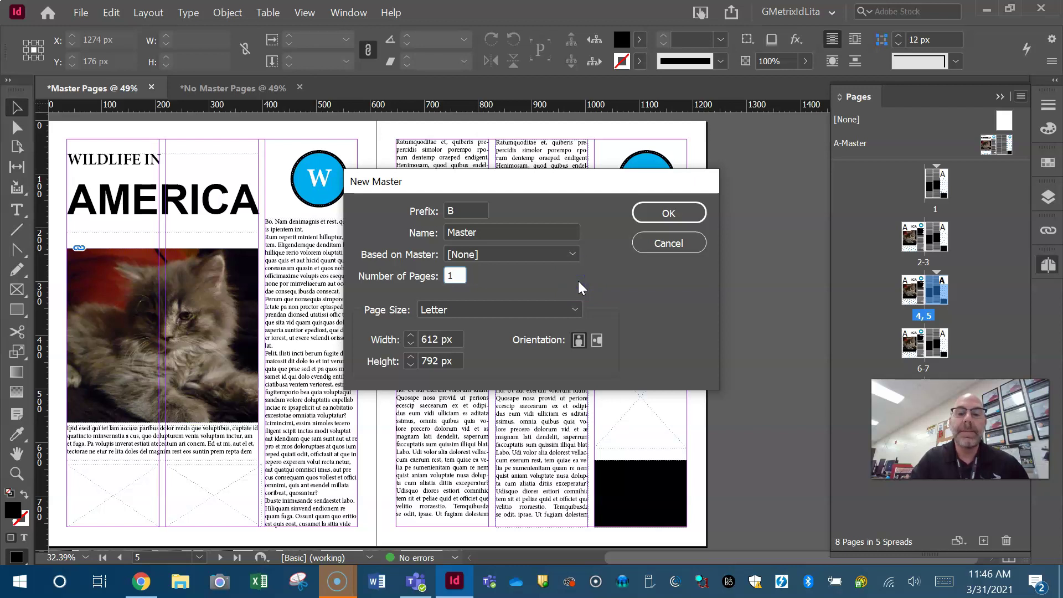
left_click(677, 213)
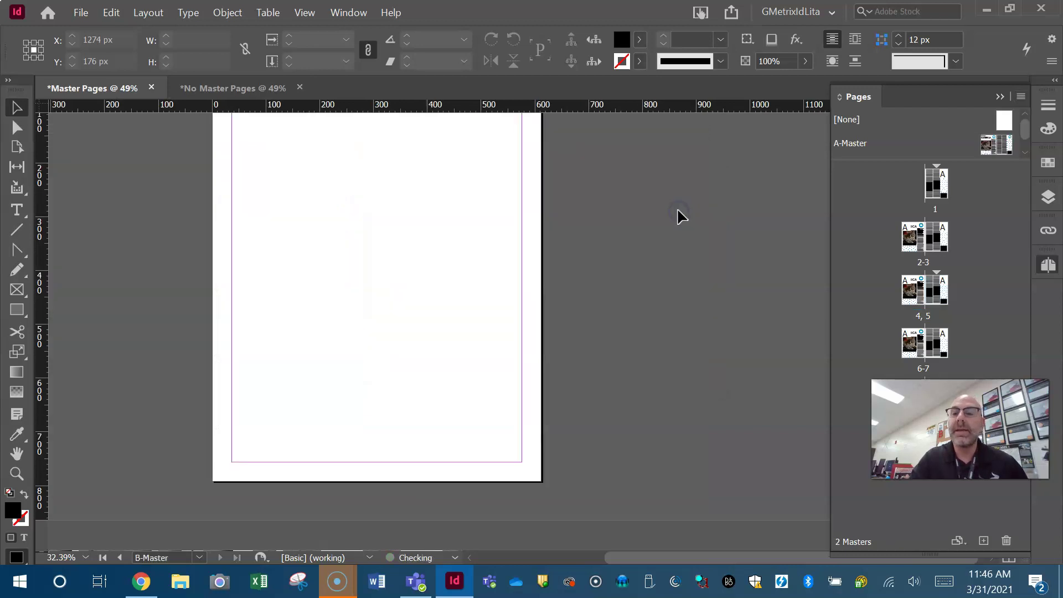
left_click_drag(978, 159, 975, 236)
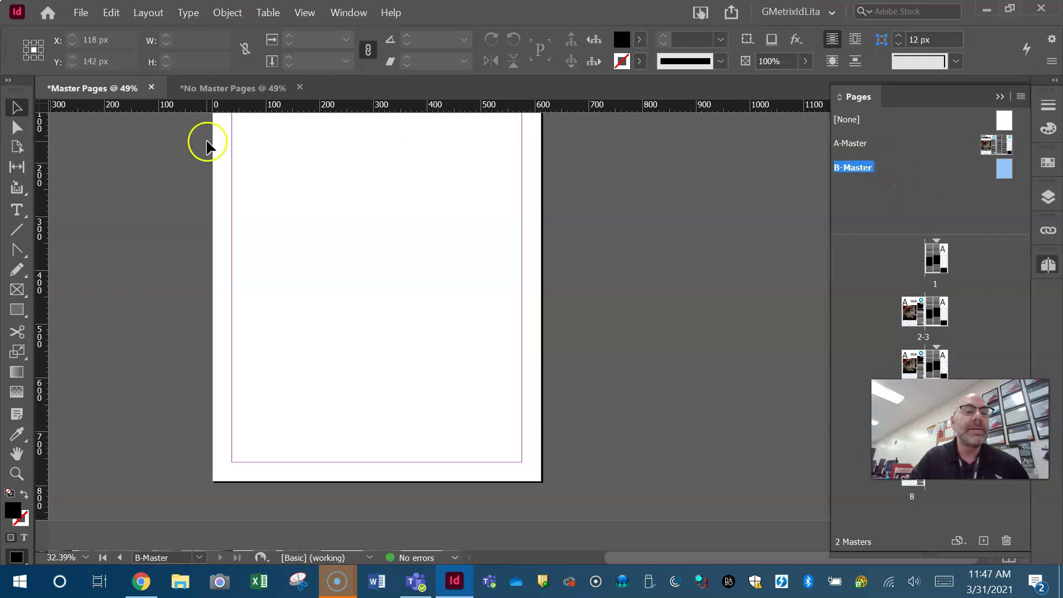
Draw a black rectangle about 398 px wide and 88 px high around the middle of the B-Master page.
left_click(15, 314)
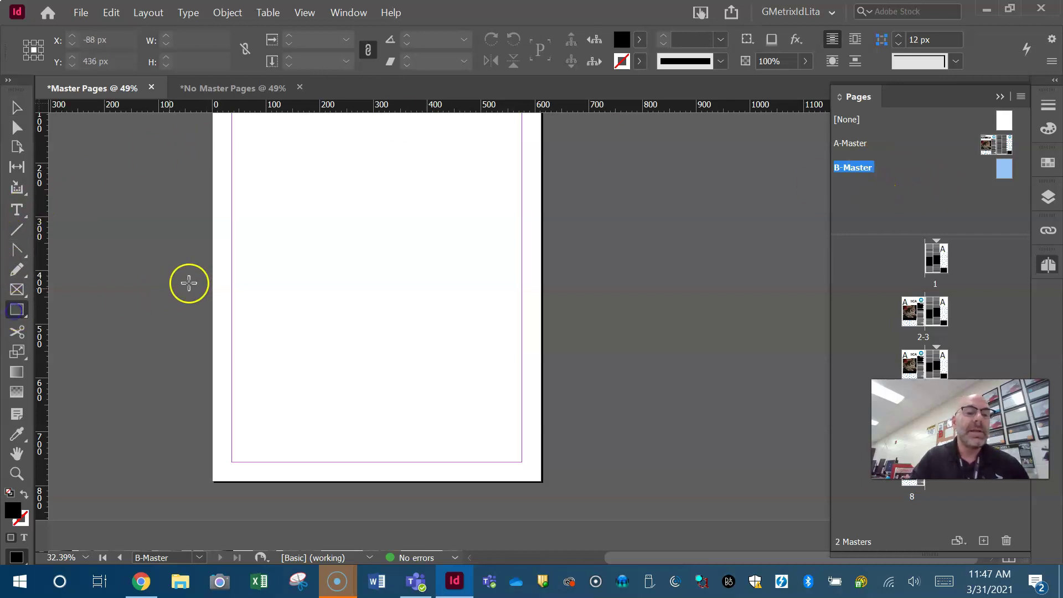
left_click_drag(272, 241, 486, 289)
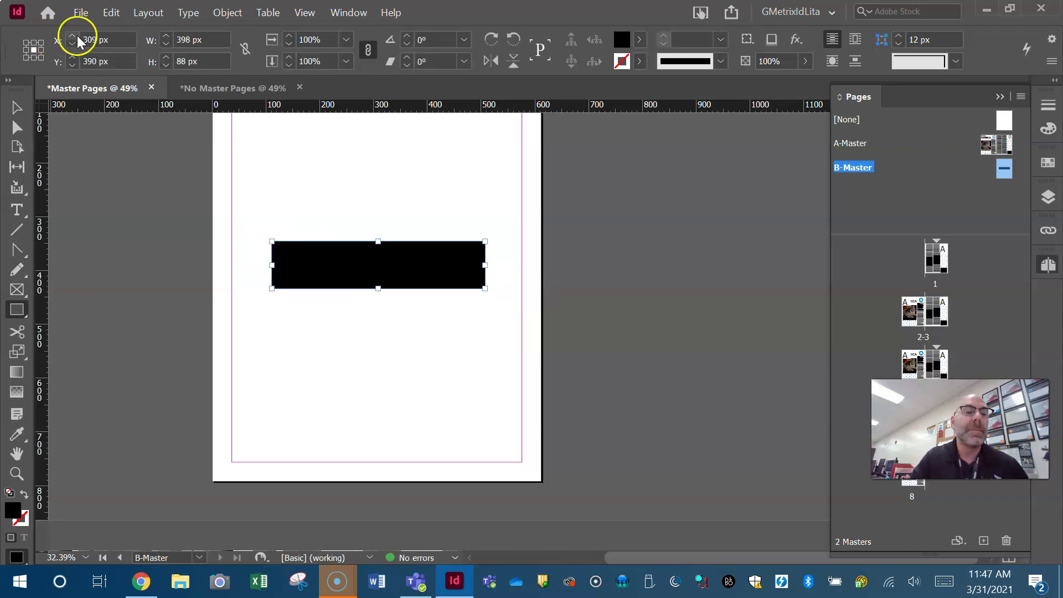
left_click(16, 107)
left_click(655, 253)
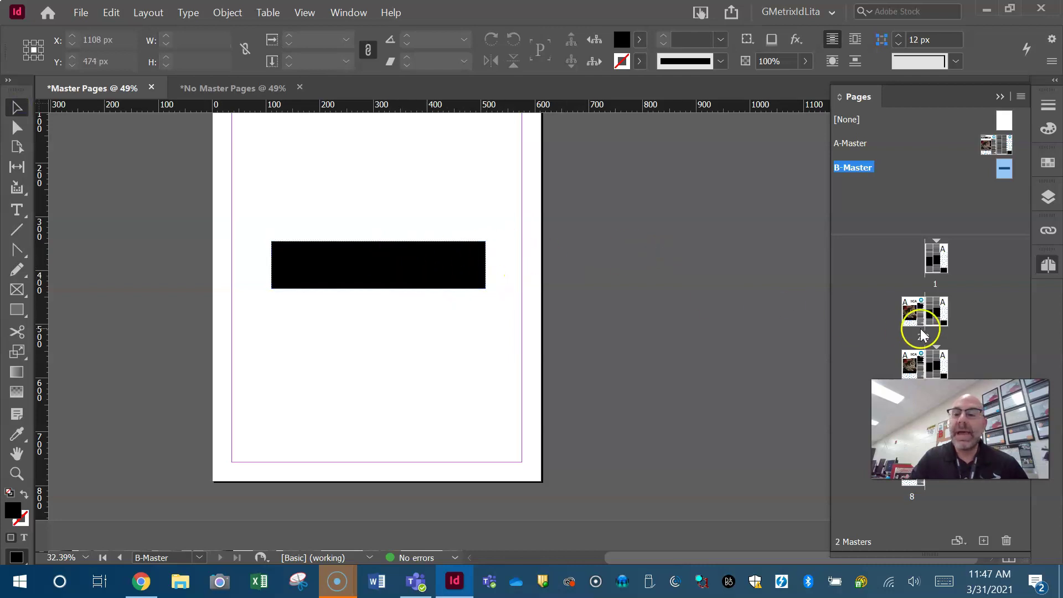
View the 2-3 spread and page 1 to check which master layout they use.
double_click(904, 310)
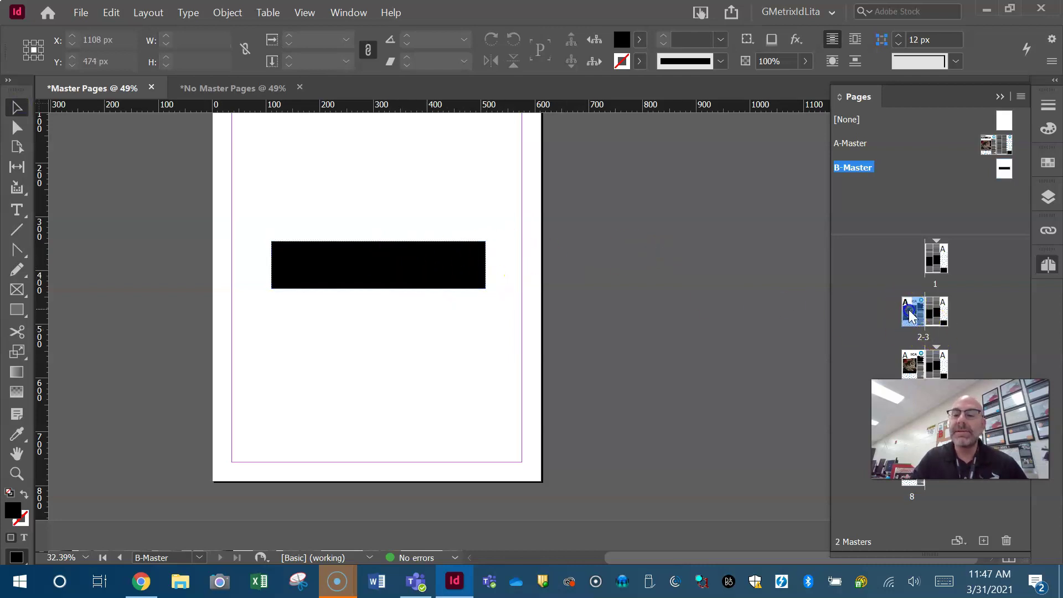
double_click(936, 310)
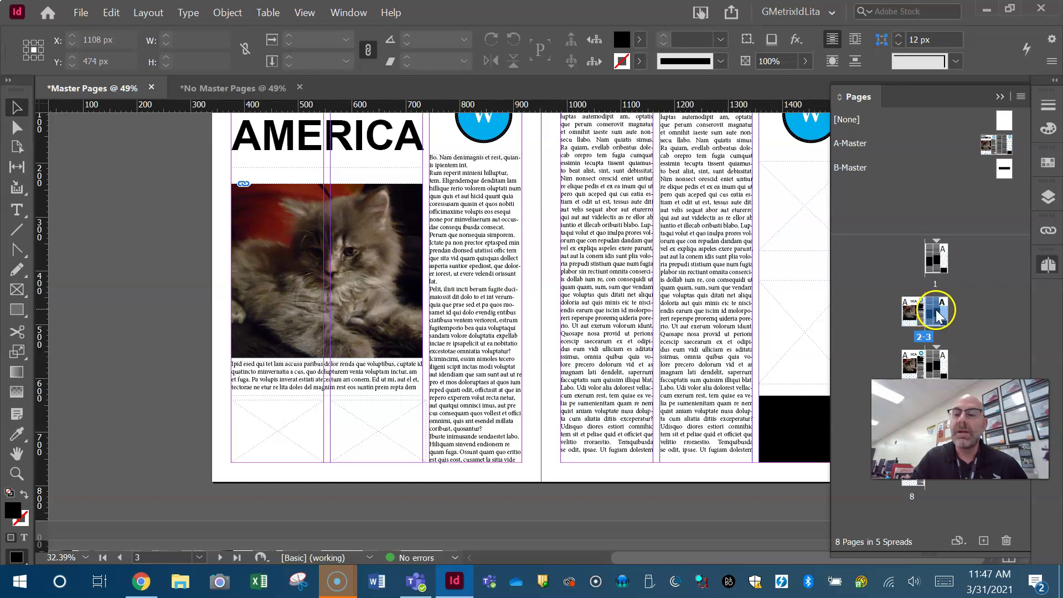
double_click(936, 265)
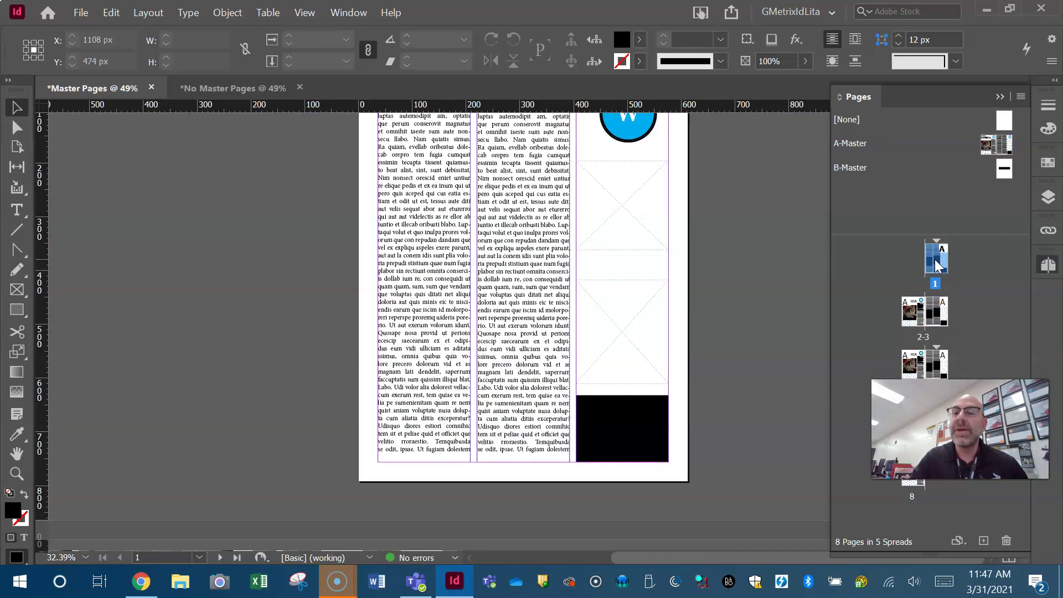
Open the B-Master and review its master options without changing them.
double_click(1004, 169)
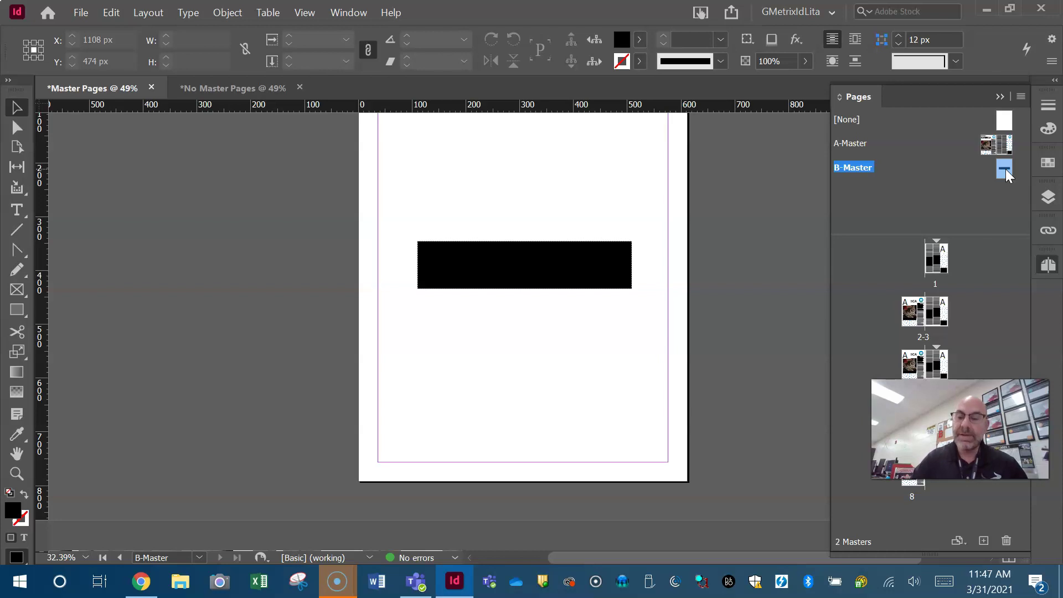
right_click(1005, 168)
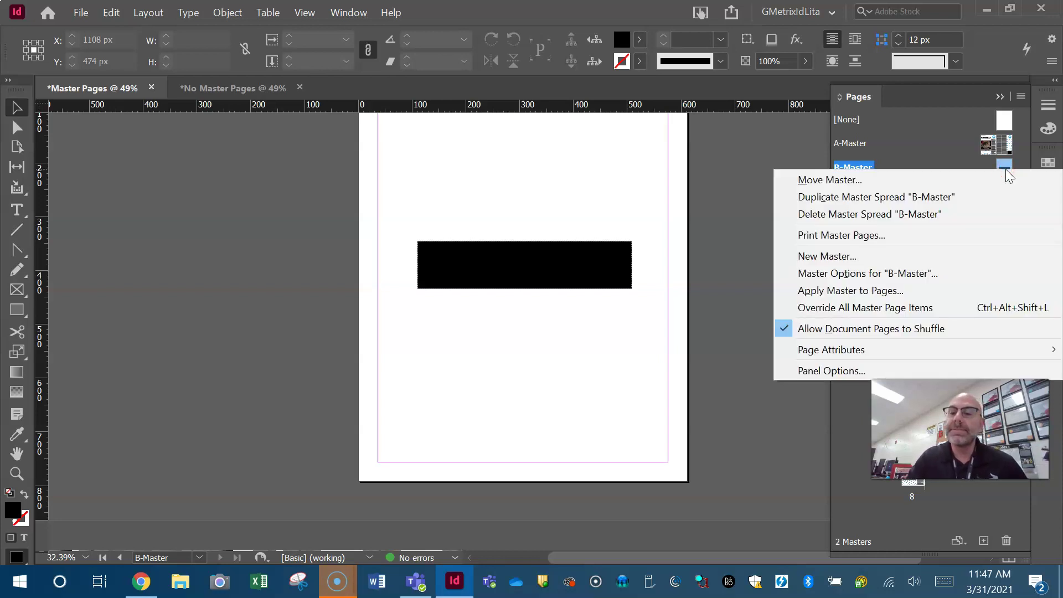
left_click(932, 273)
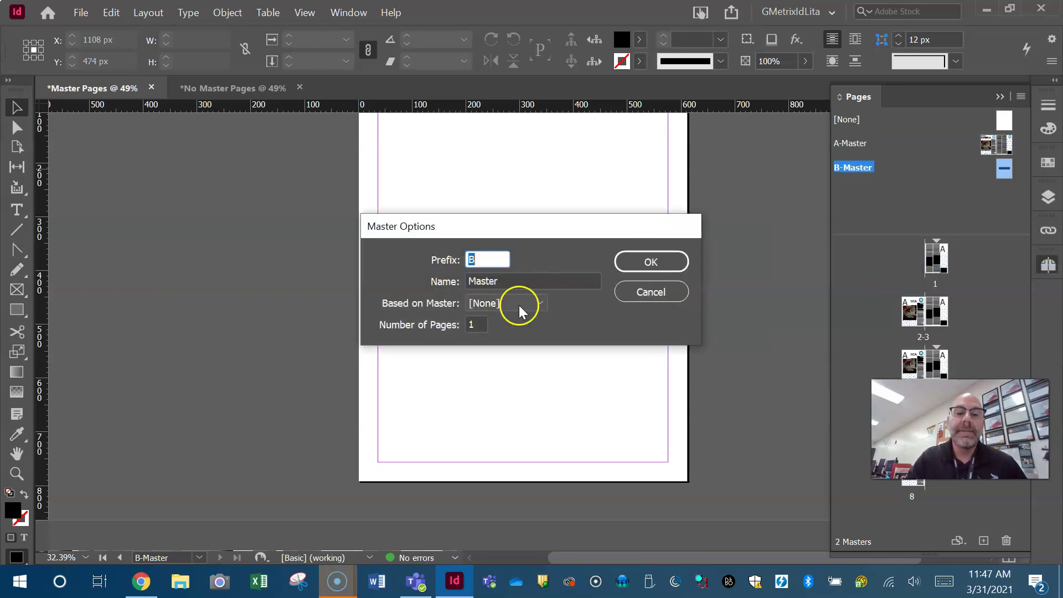
left_click(643, 294)
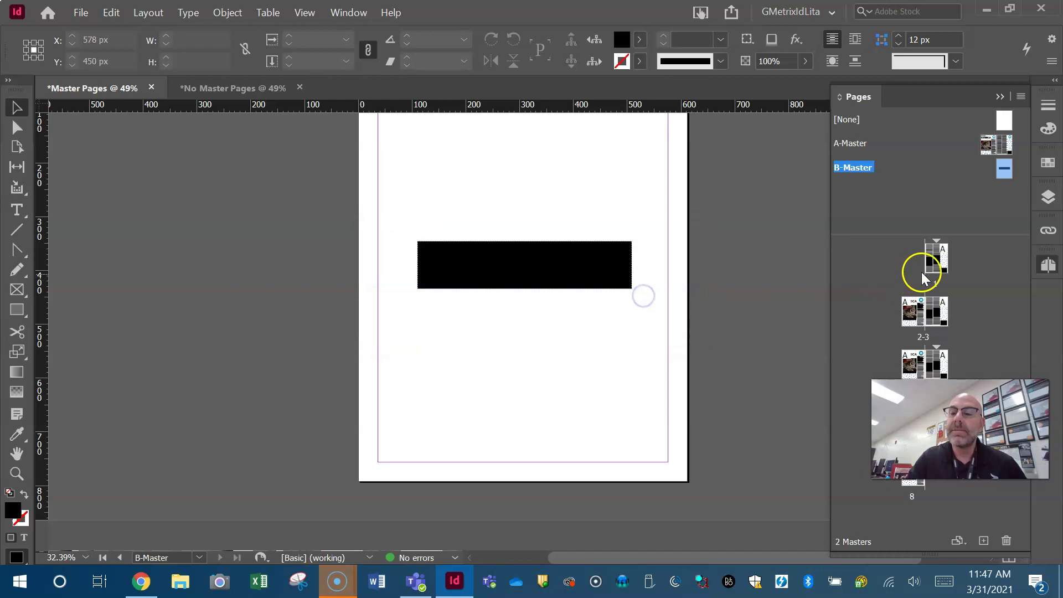
Apply the B-Master to page 1.
double_click(935, 258)
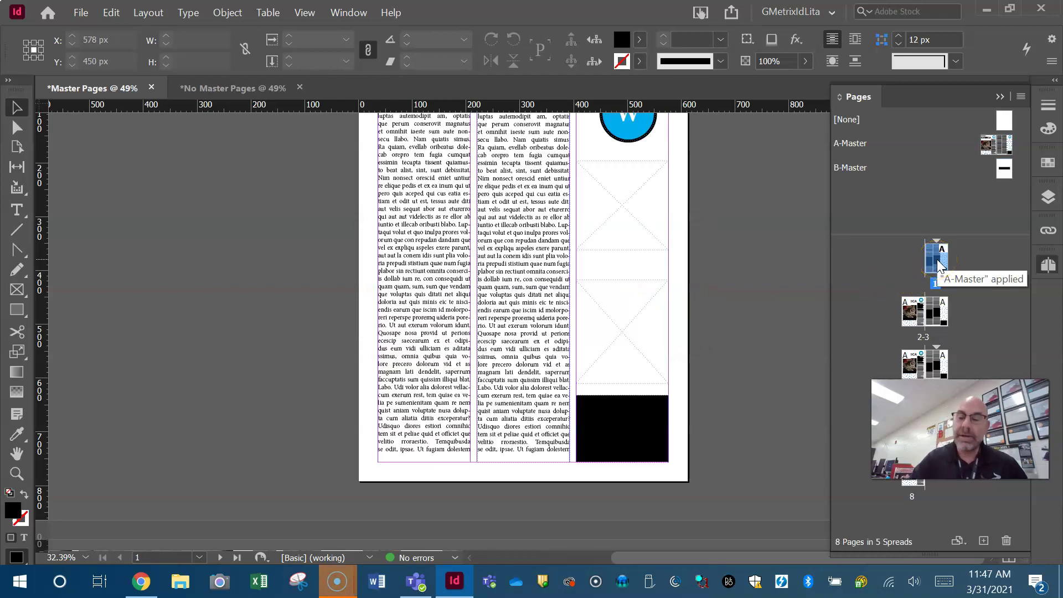
right_click(938, 266)
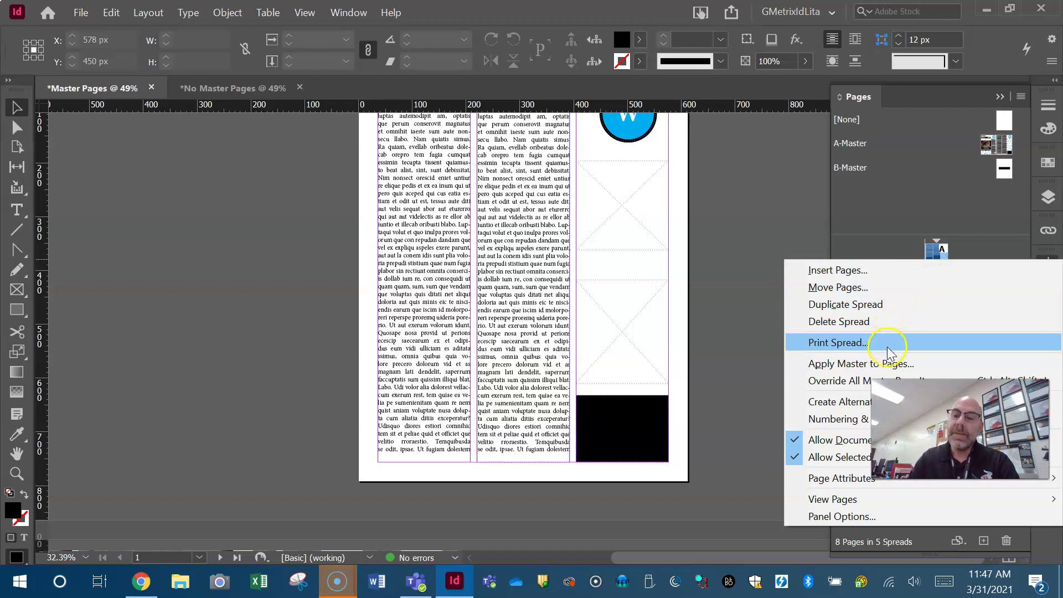
left_click(892, 365)
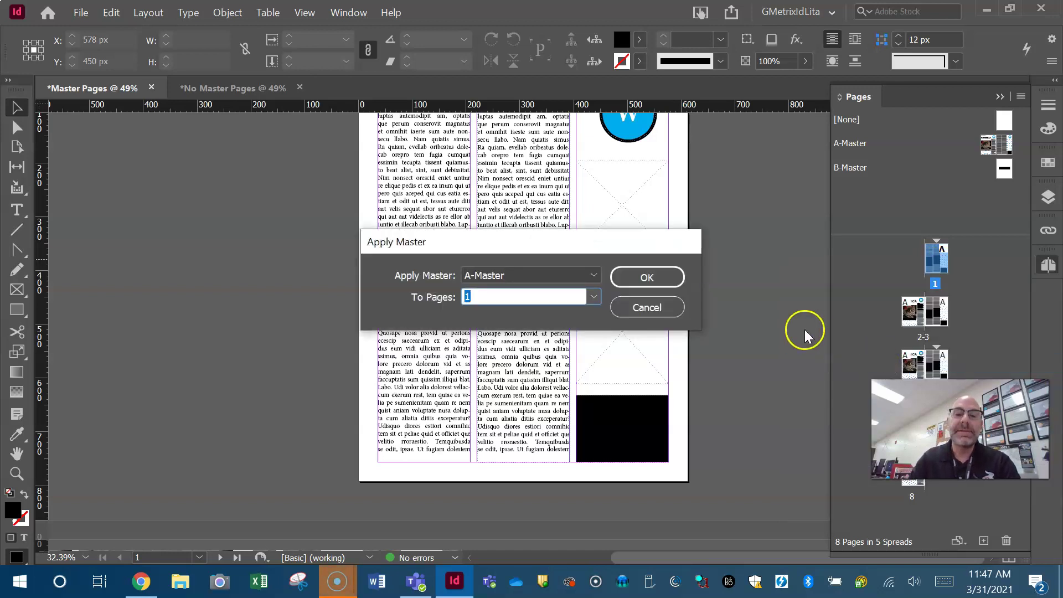
left_click(593, 277)
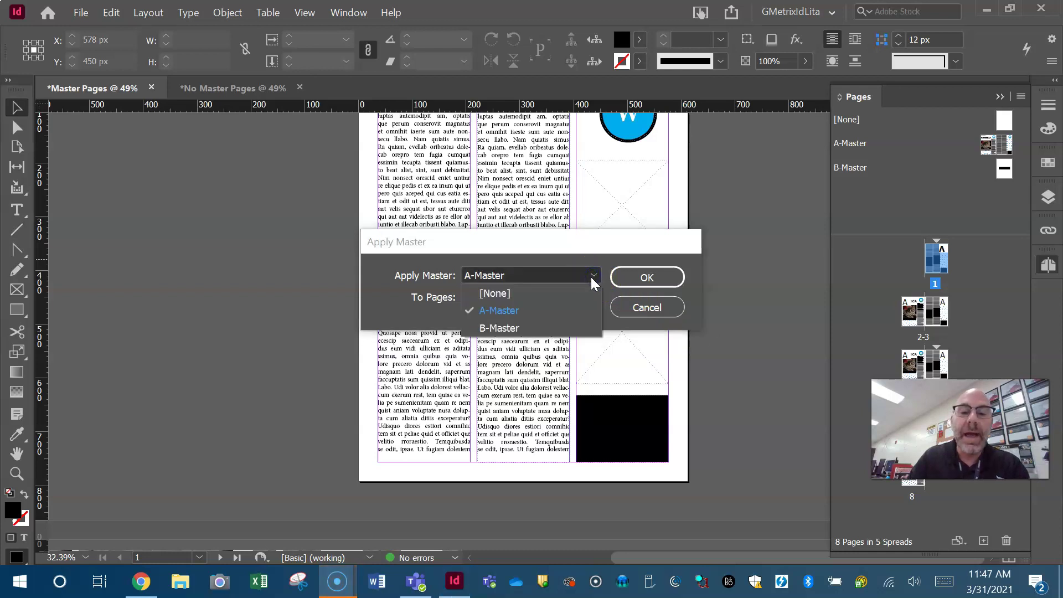
left_click(500, 328)
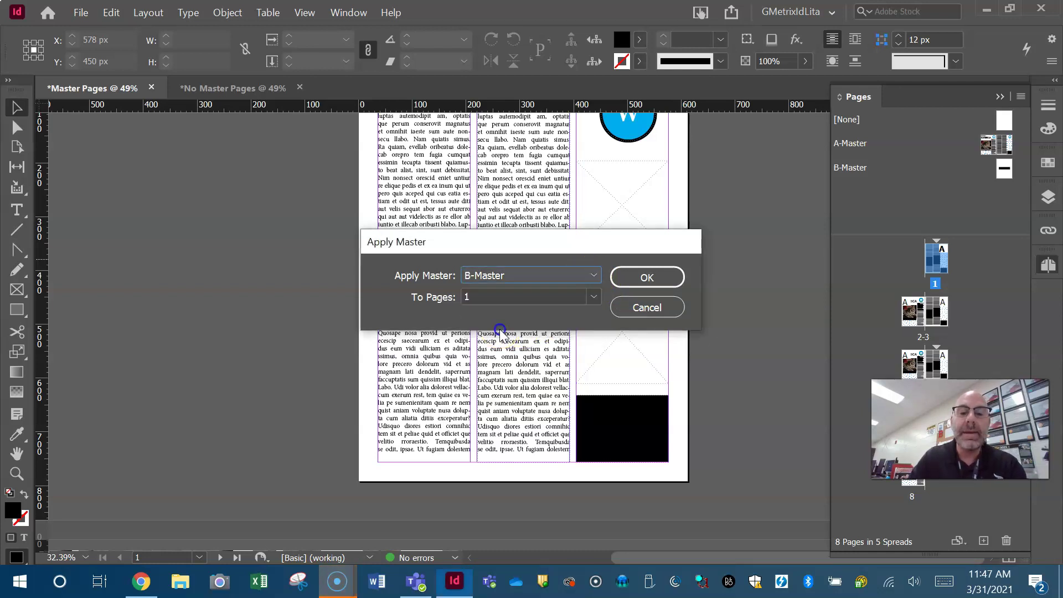
left_click(645, 277)
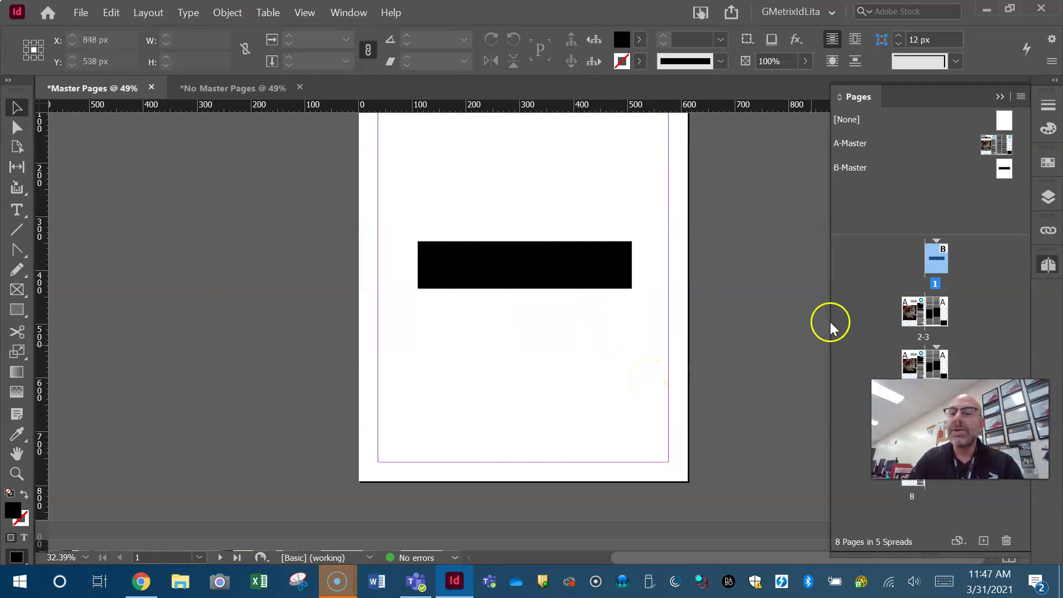
Apply the A-Master to page 1 in place of the B-Master.
double_click(983, 145)
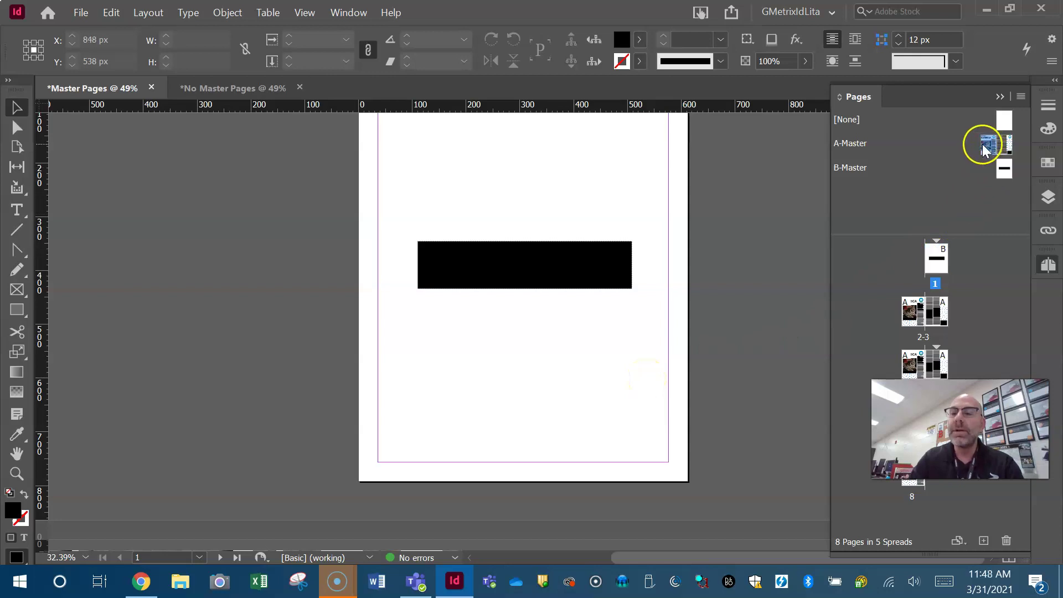
double_click(936, 257)
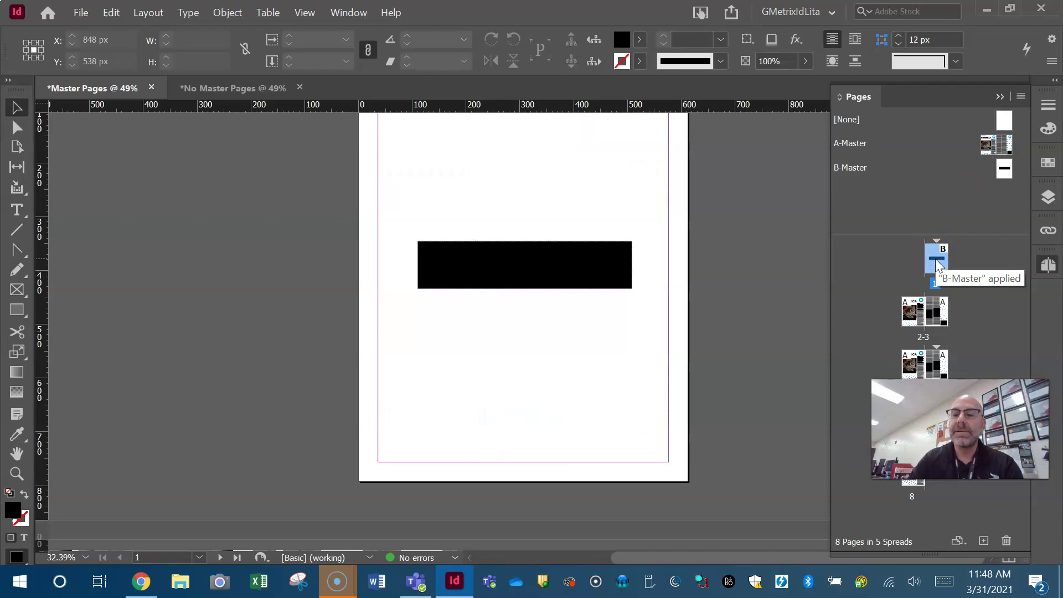
right_click(937, 265)
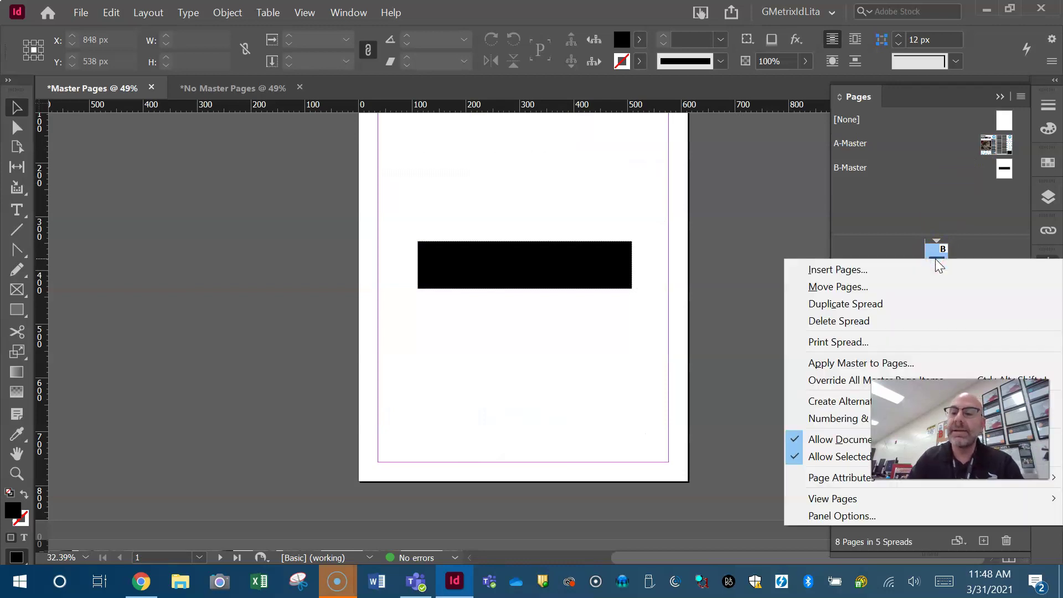
left_click(897, 363)
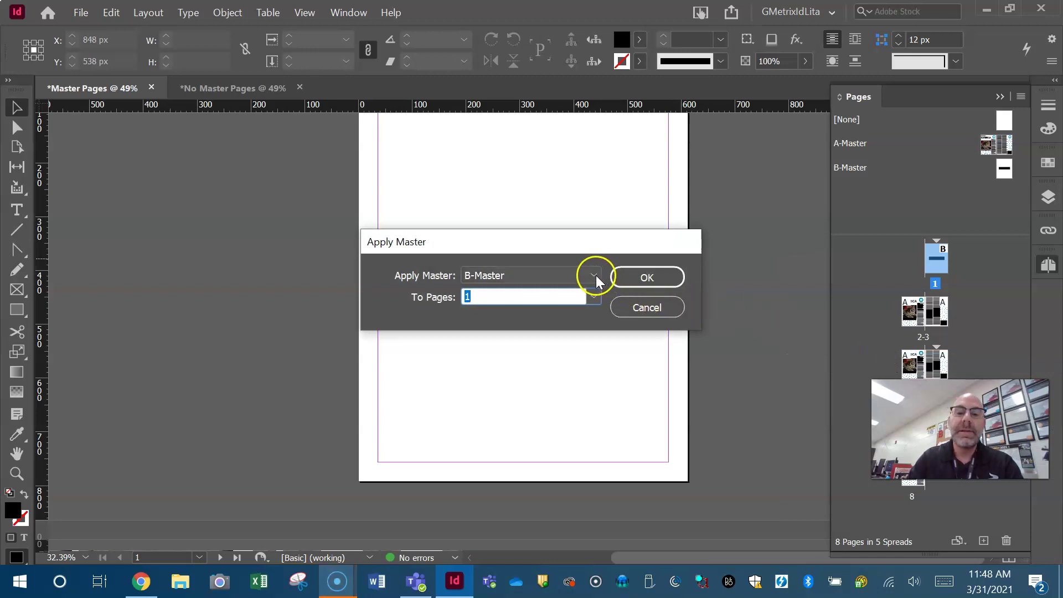
left_click(594, 275)
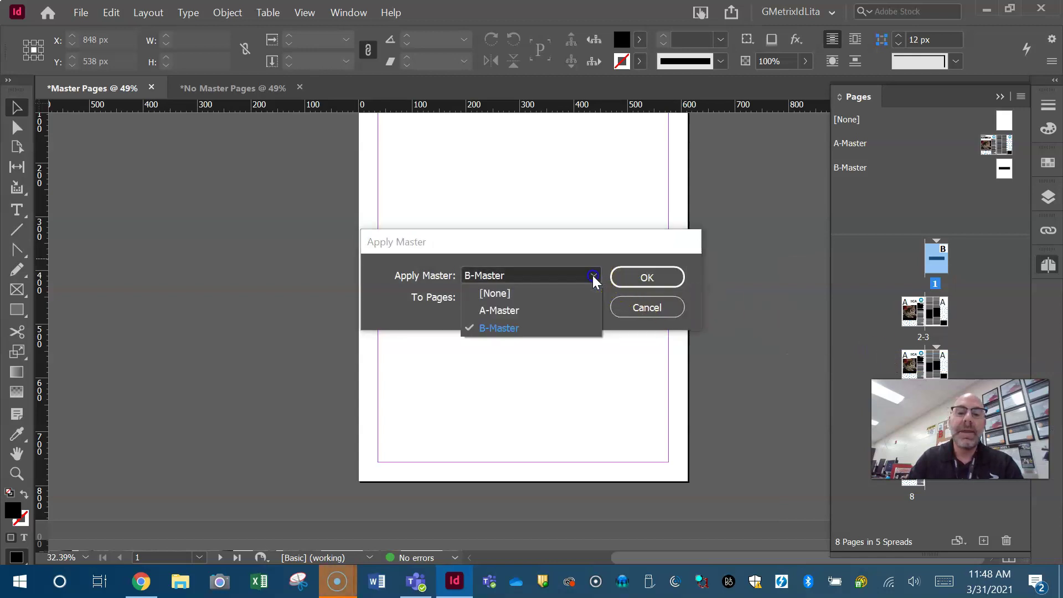
left_click(547, 310)
left_click(666, 276)
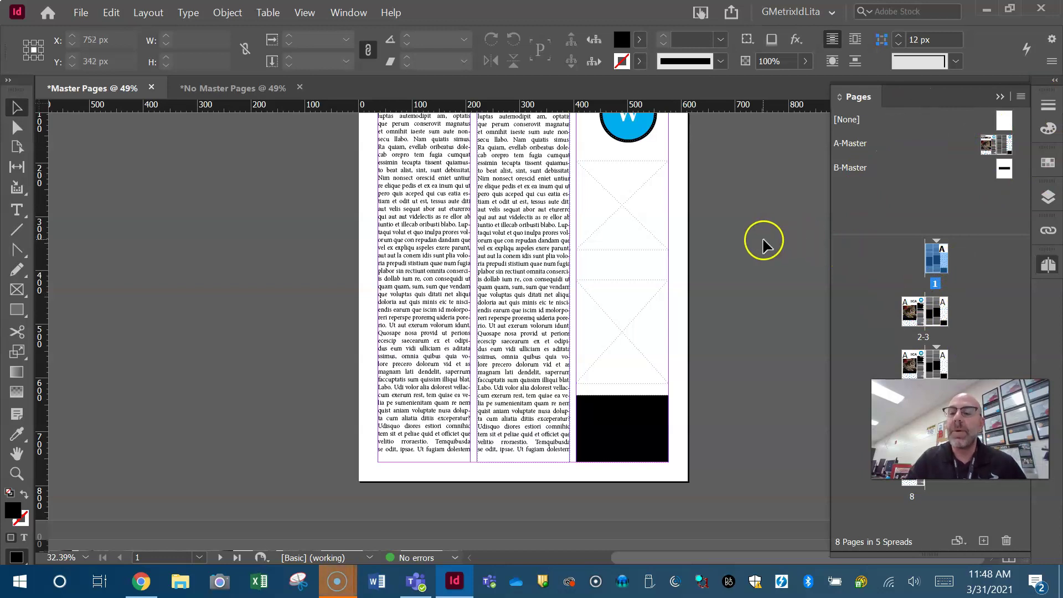
Review the listed masters and the commands available for page 3 and for the document's pages.
left_click(349, 13)
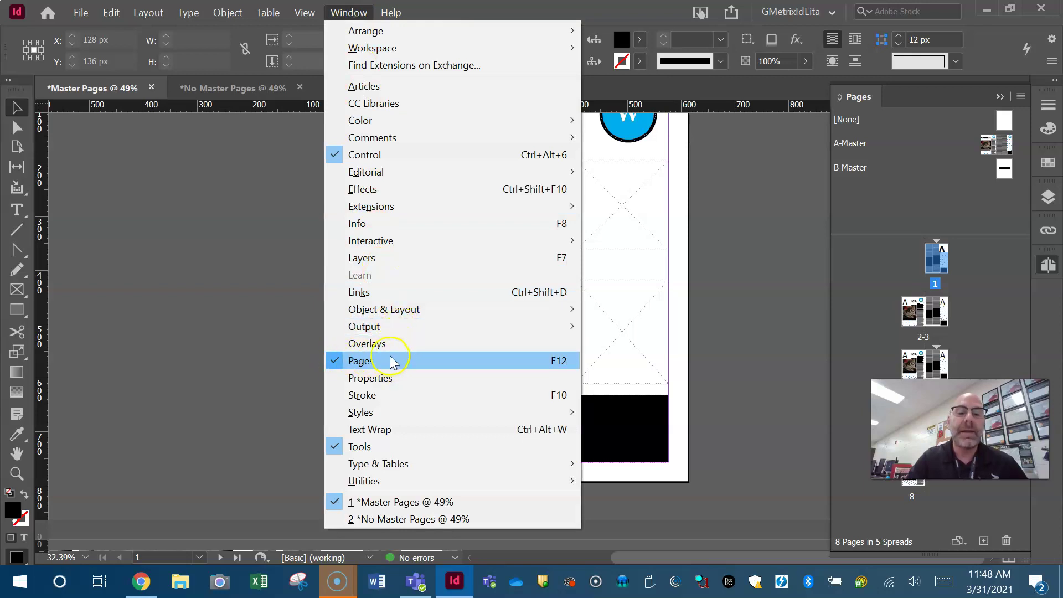
left_click(719, 246)
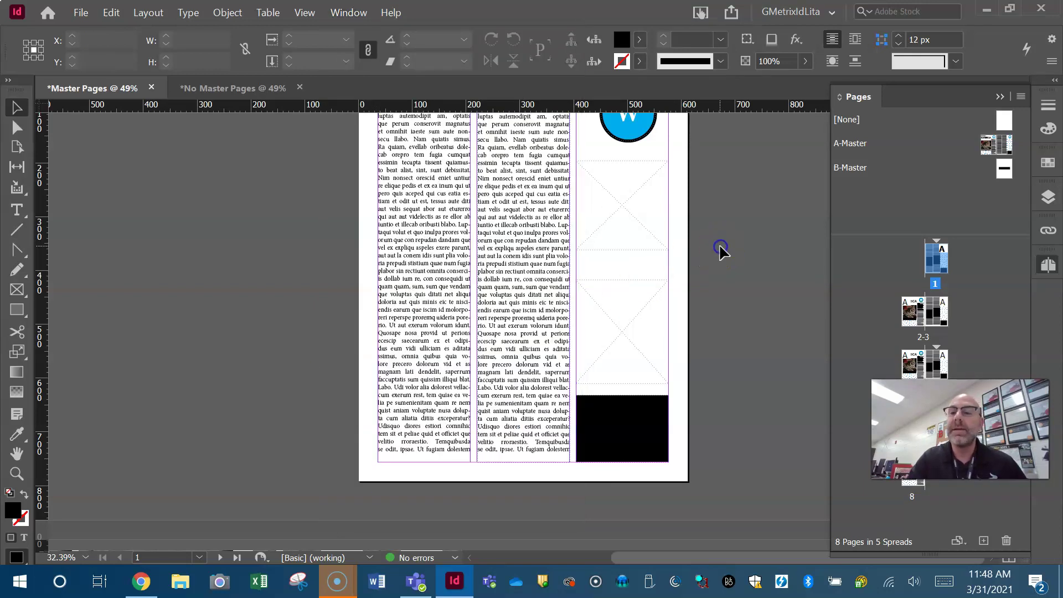
left_click(1003, 119, "alt")
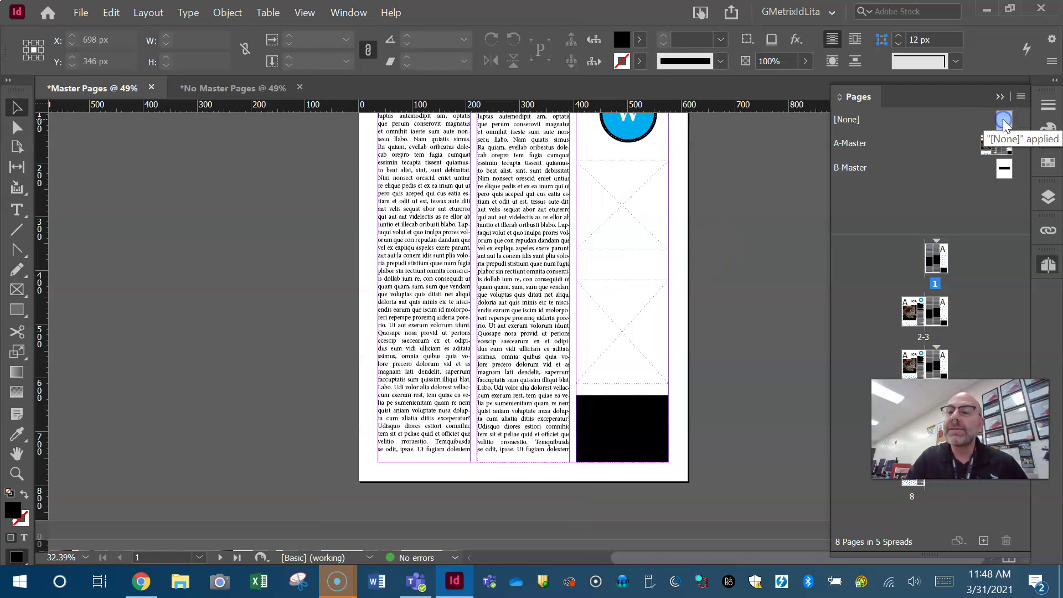
left_click(984, 144, "alt")
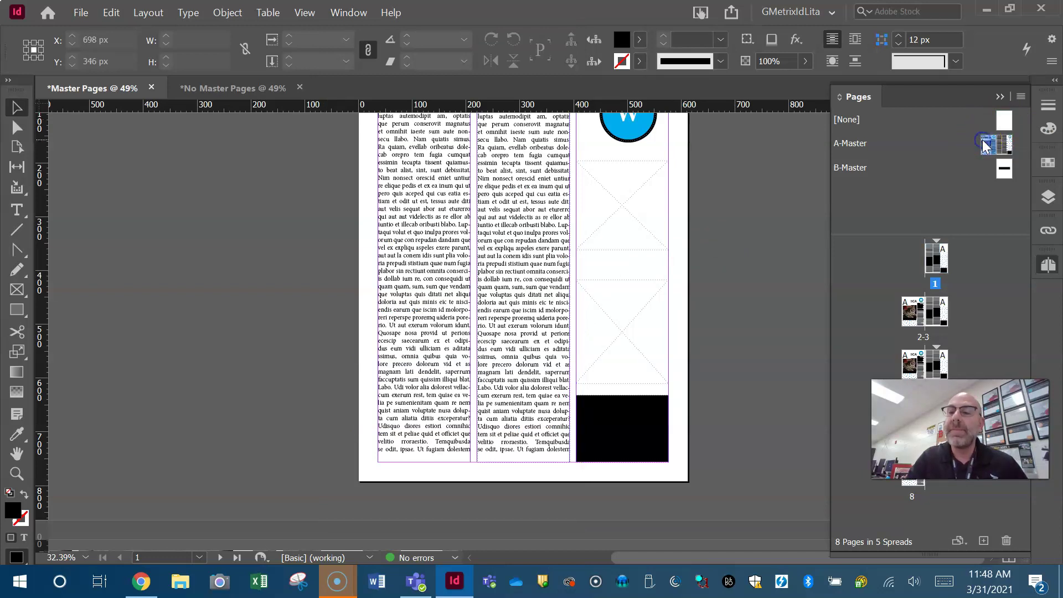
left_click(1004, 165, "alt")
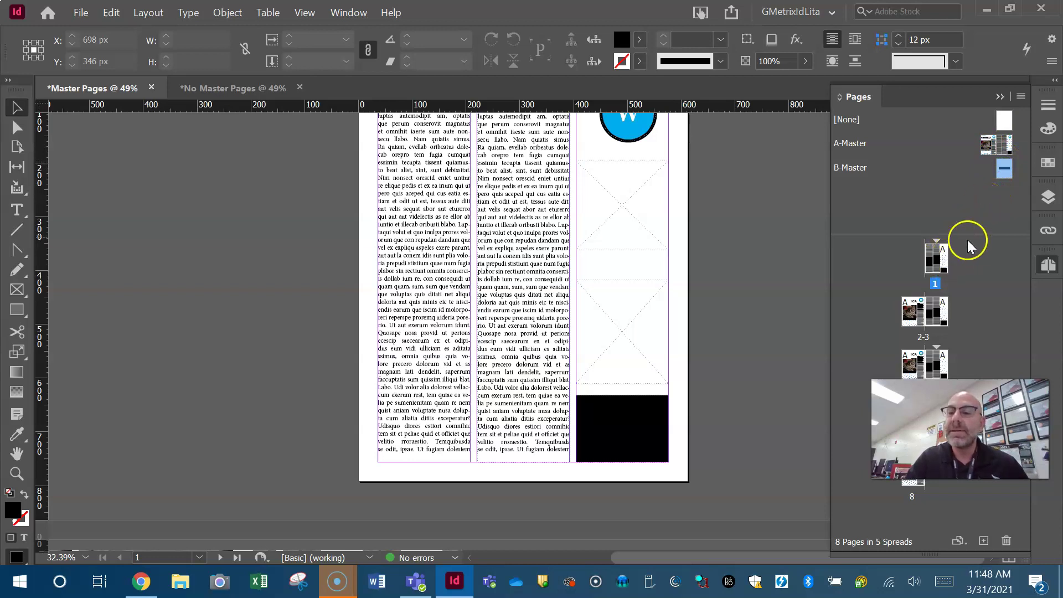
left_click(996, 149, "alt")
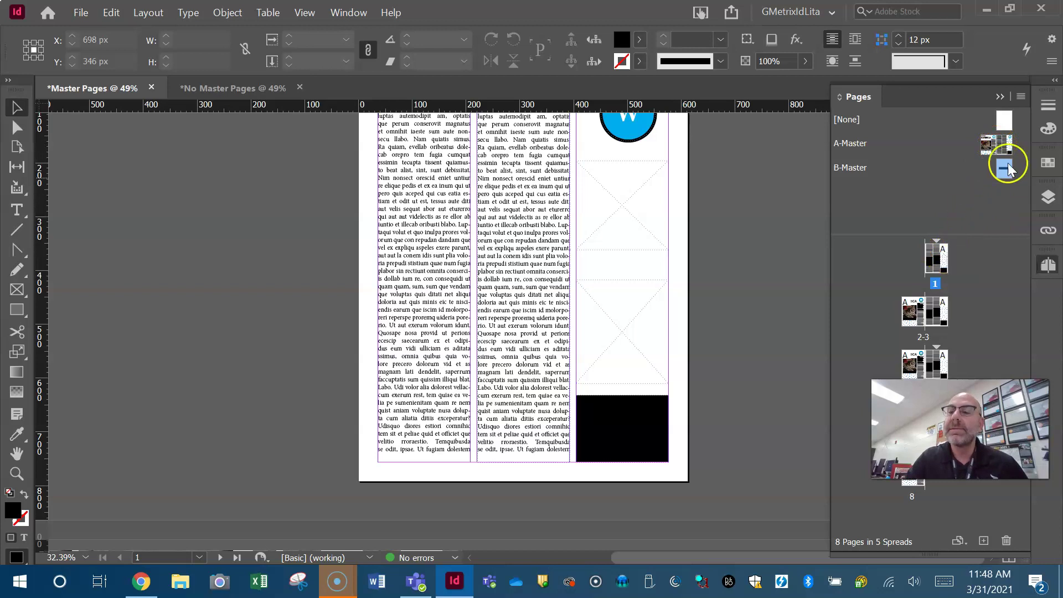
left_click(941, 316)
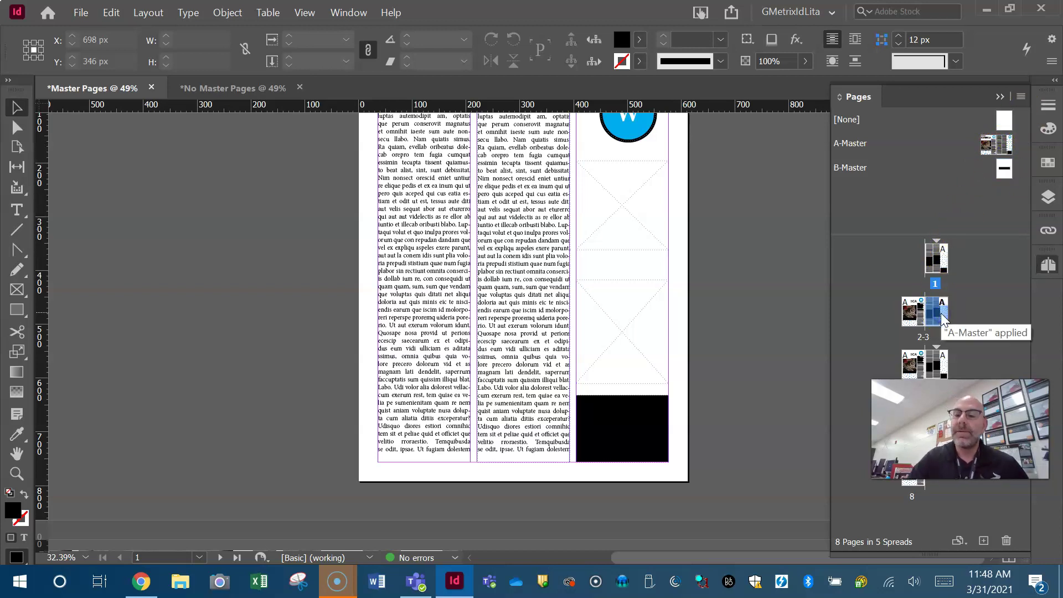
right_click(943, 318)
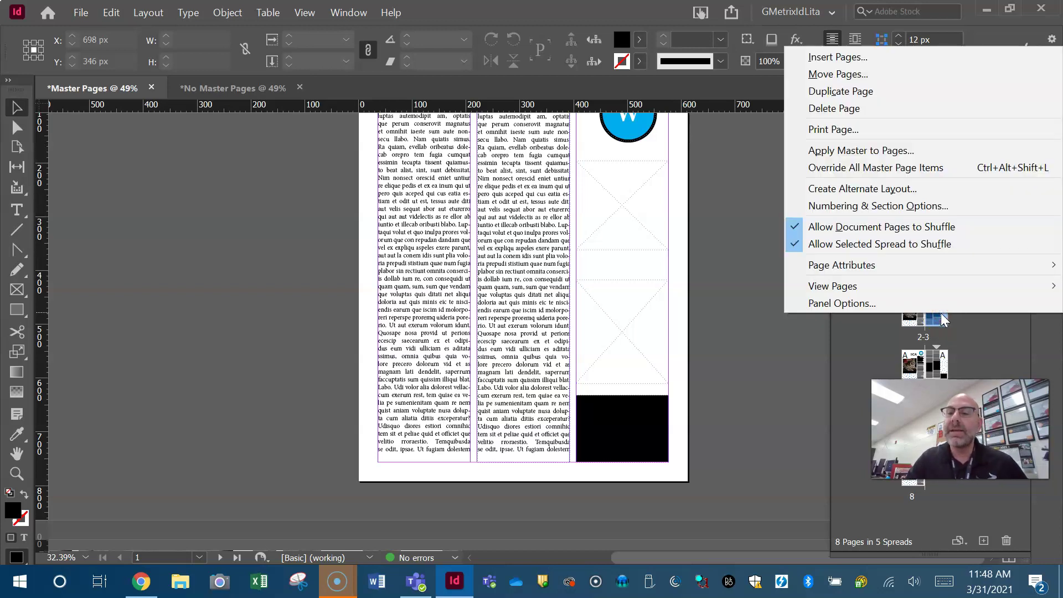
left_click(868, 333)
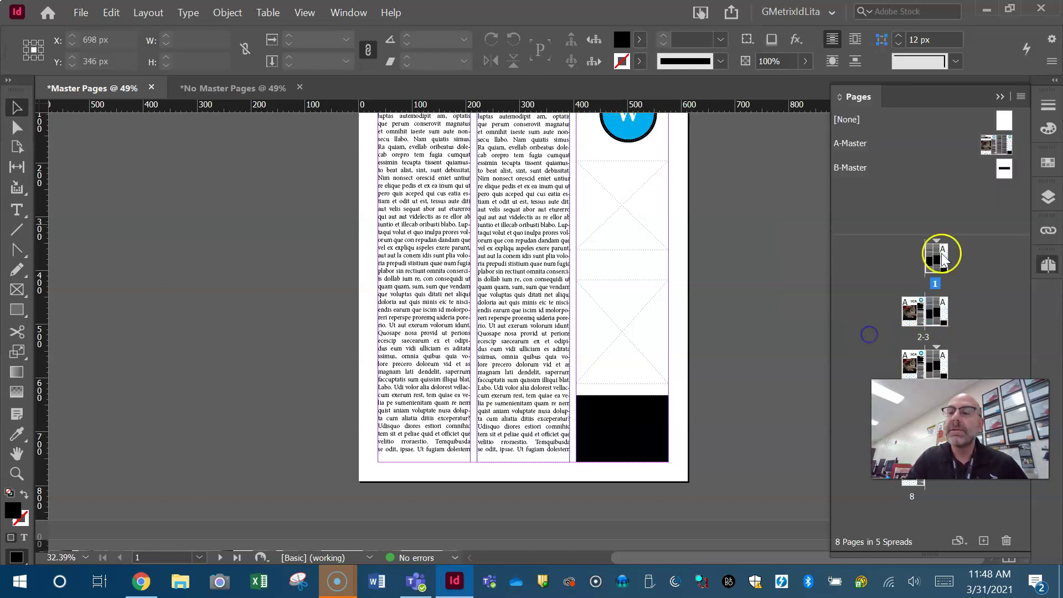
left_click(1021, 98)
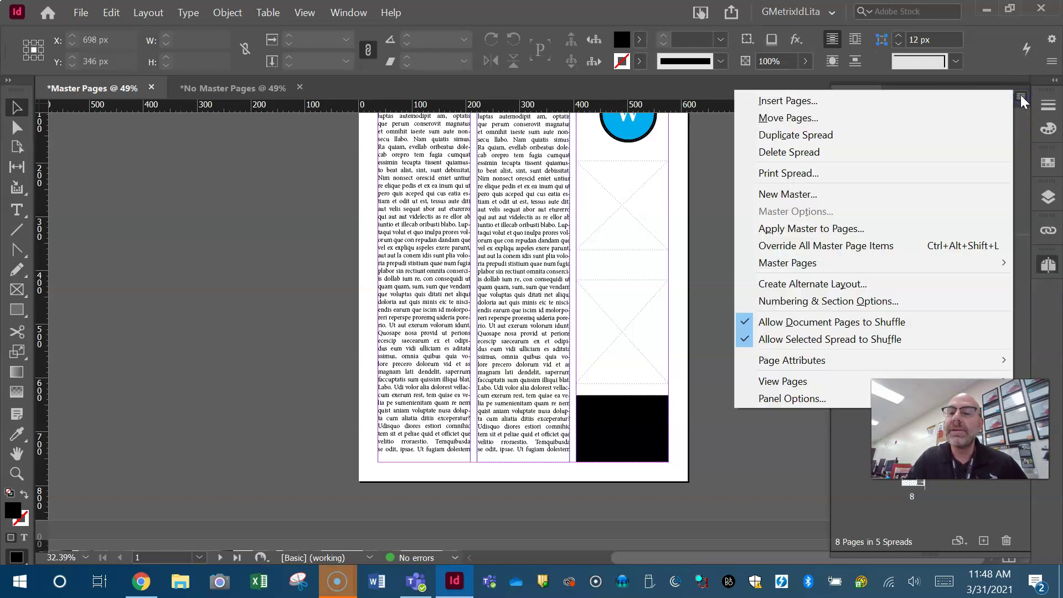
left_click(850, 440)
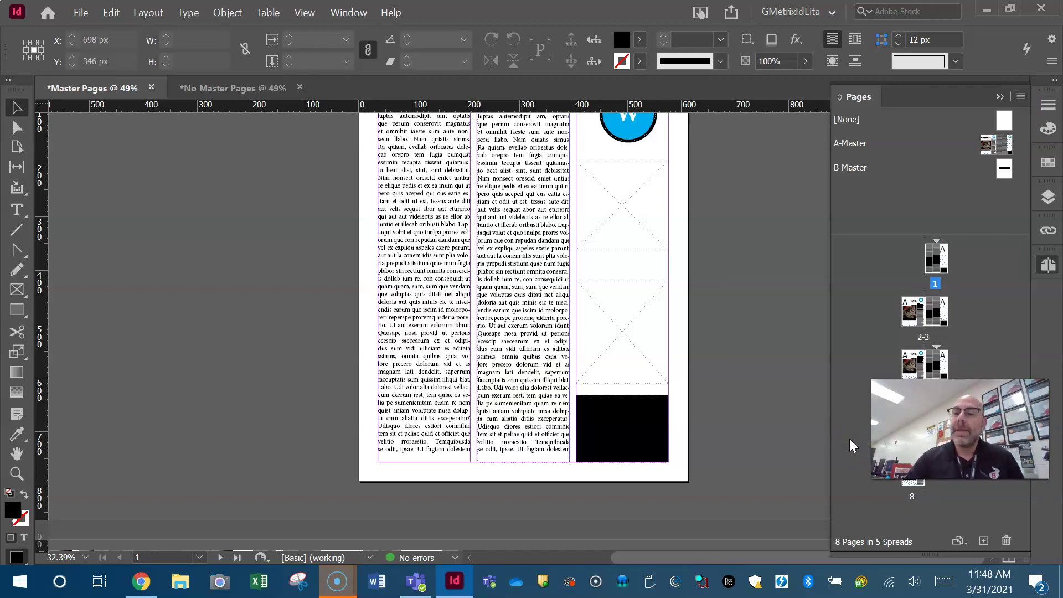
left_click(985, 342)
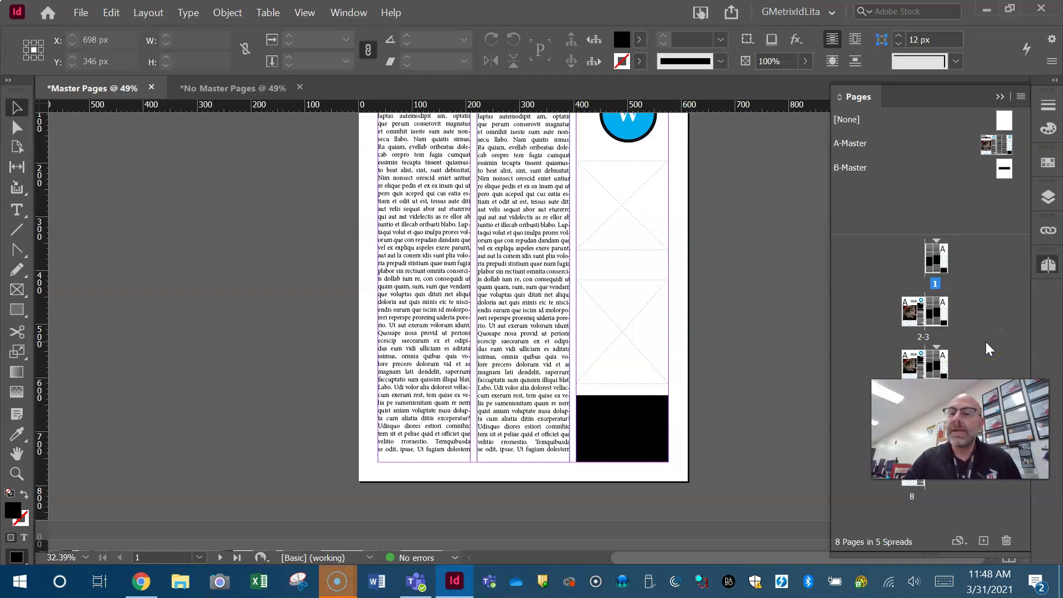
Enlarge the document page list by shrinking the master list, and try to move page 3 ahead of page 2.
left_click_drag(992, 237, 991, 186)
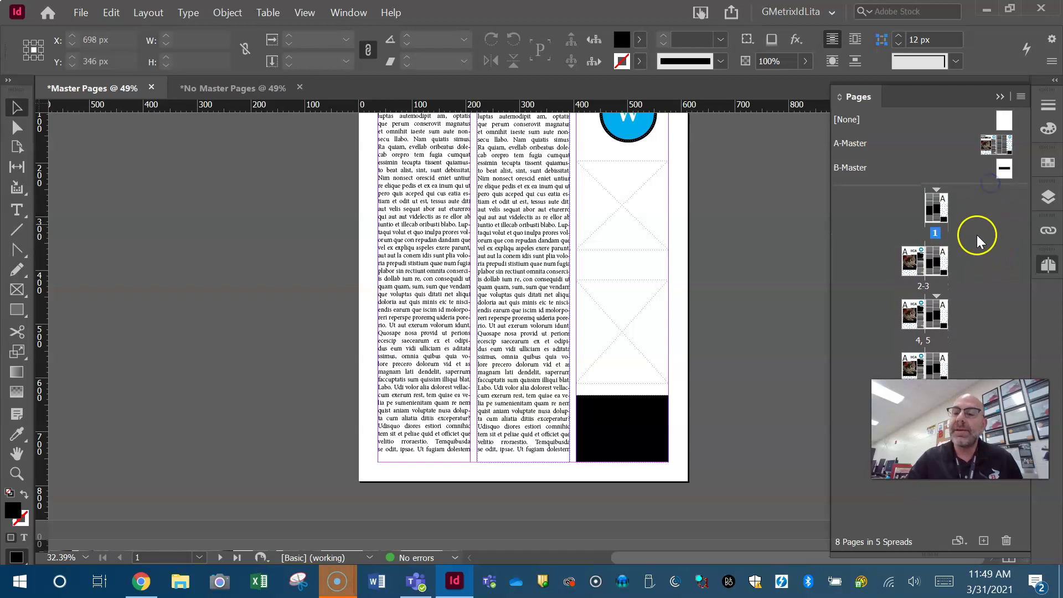
left_click(978, 260)
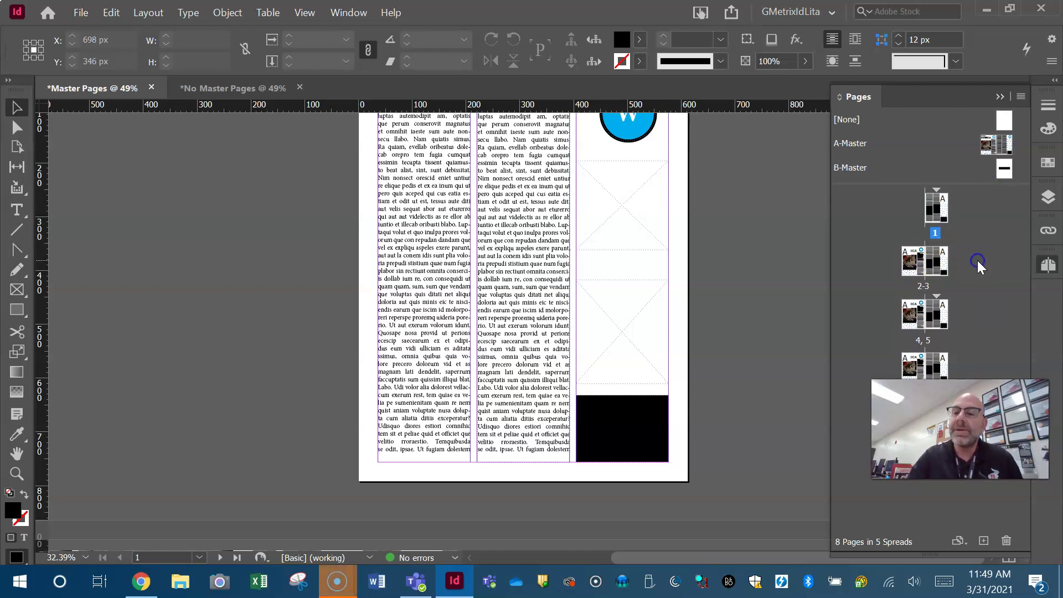
left_click(937, 262)
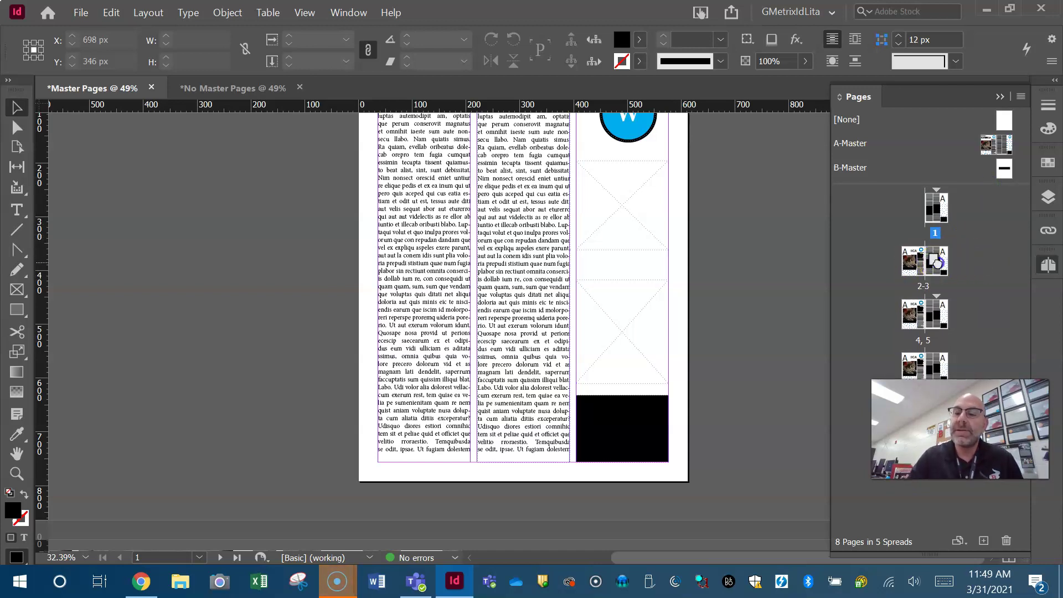
left_click(939, 265)
left_click_drag(916, 268, 903, 267)
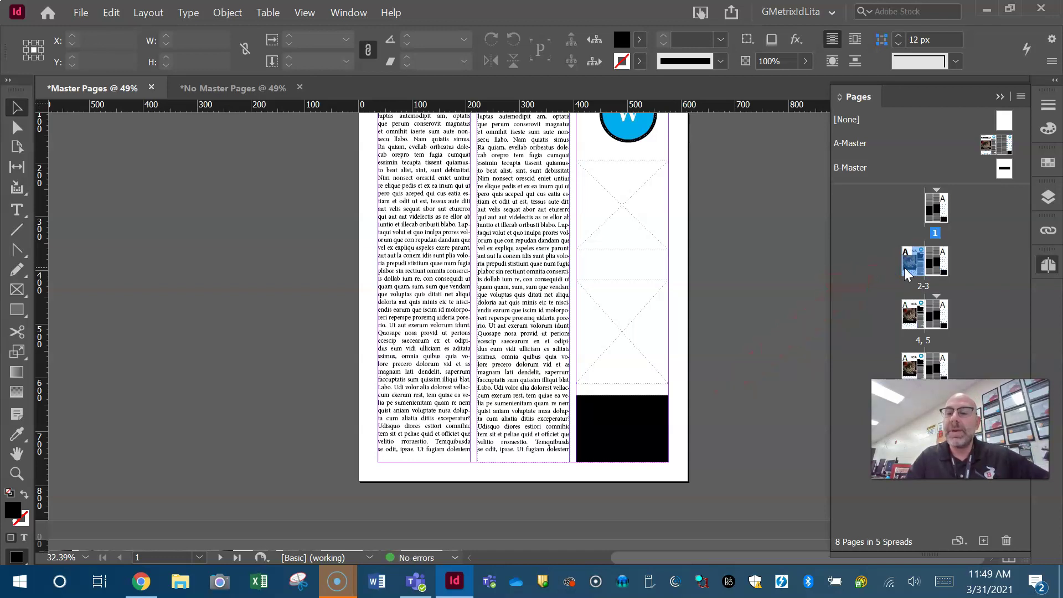
View pages 2 and 3 in turn and try to move page 2 after page 3 within their spread.
double_click(904, 268)
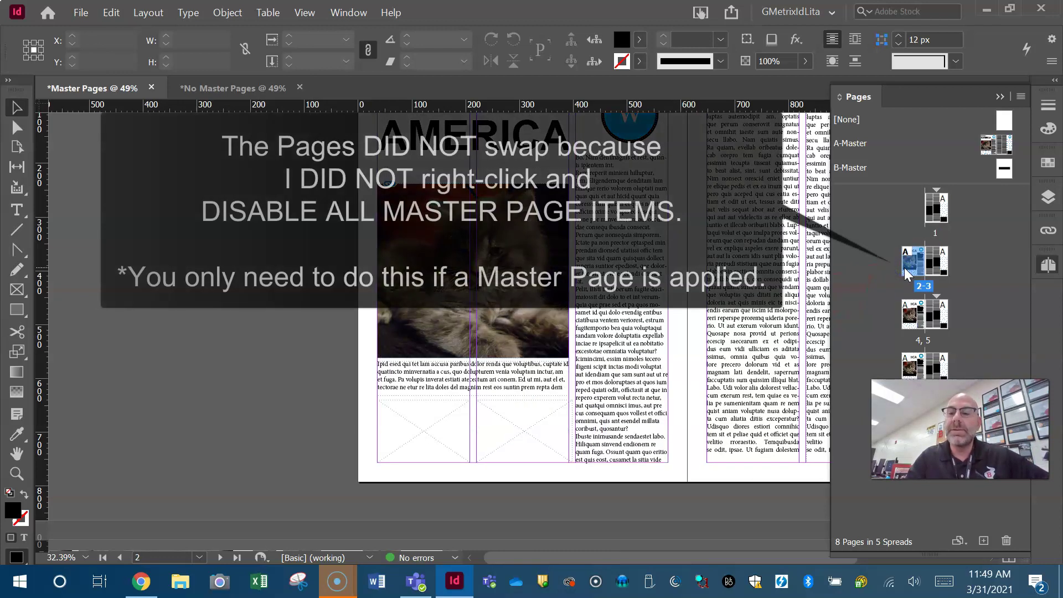
double_click(941, 265)
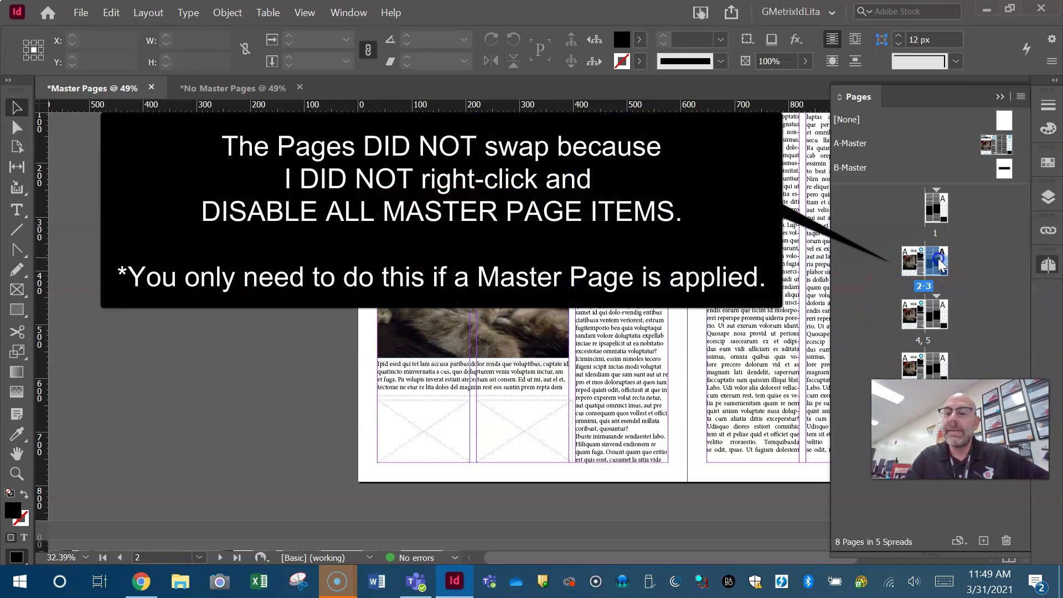
left_click(908, 266)
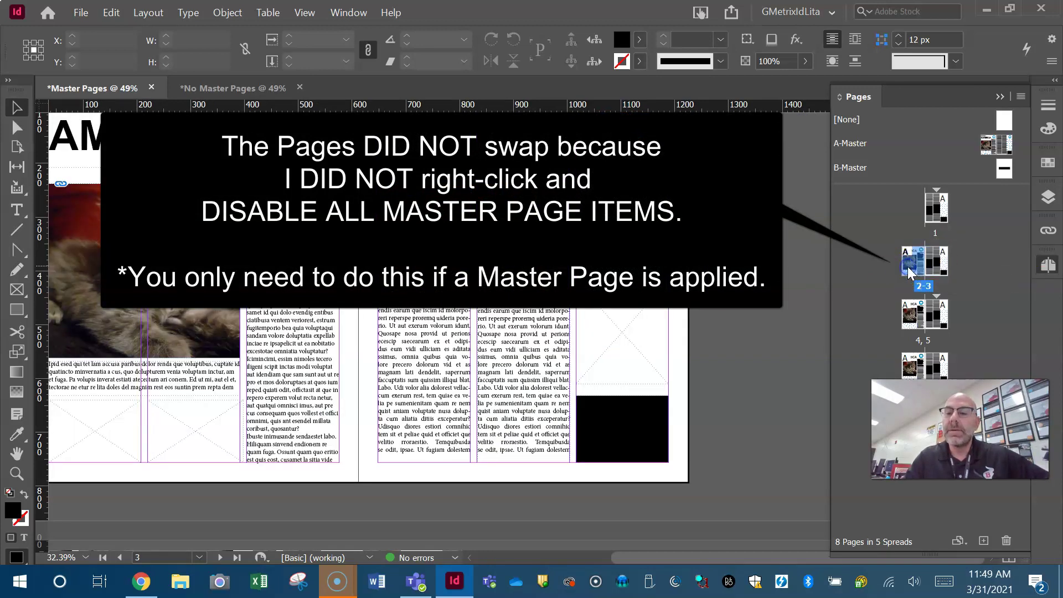
left_click_drag(907, 267, 939, 260)
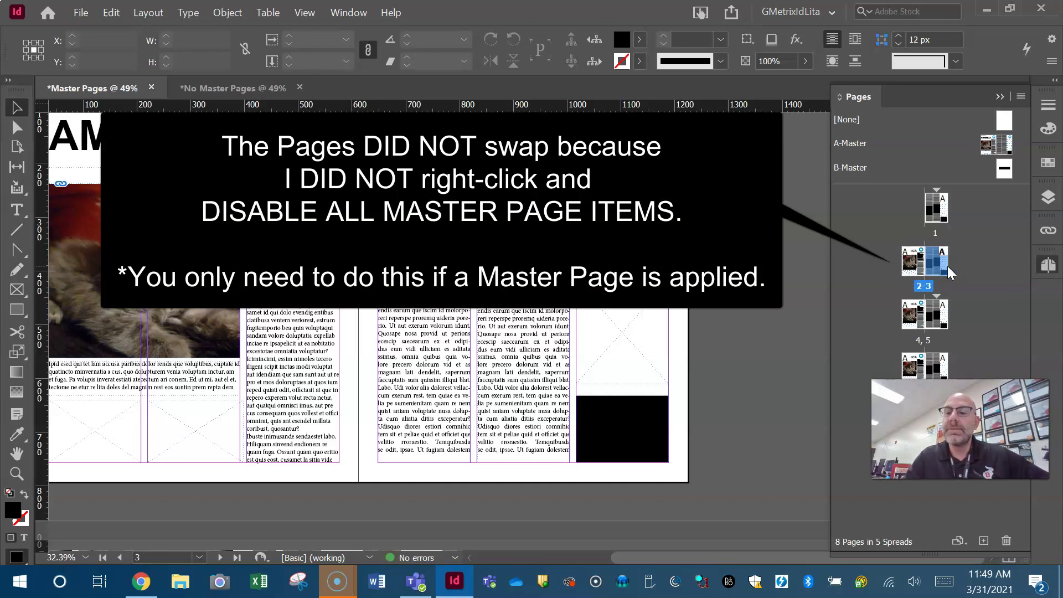
left_click(967, 290)
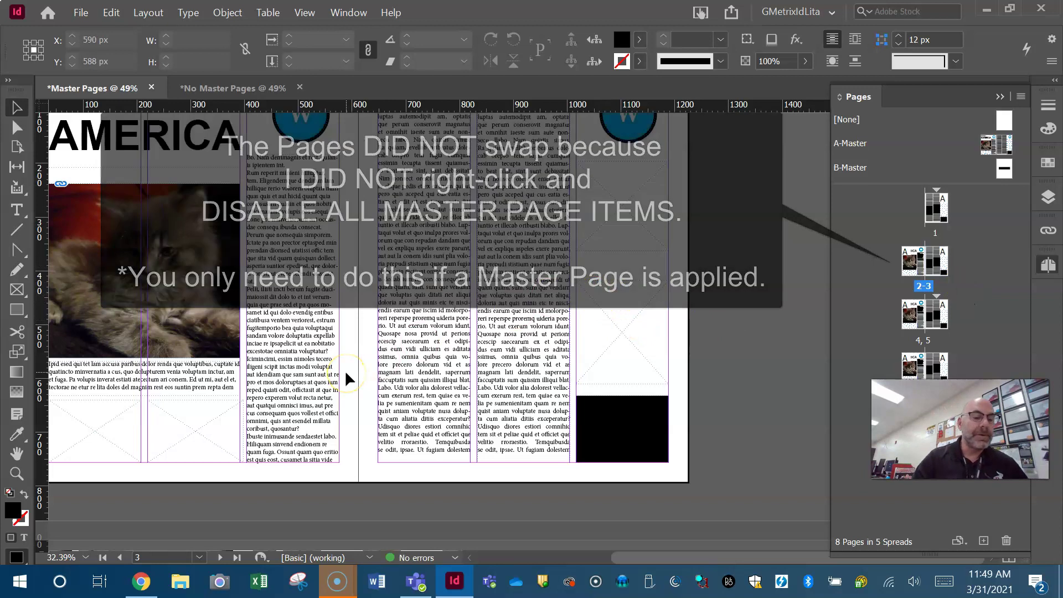
left_click(18, 590)
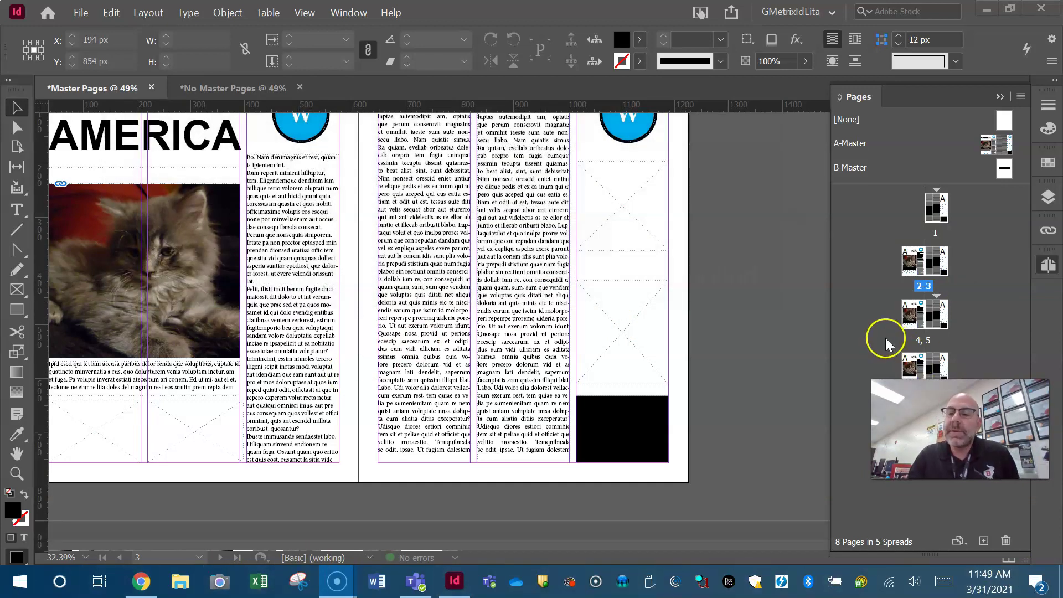
double_click(935, 264)
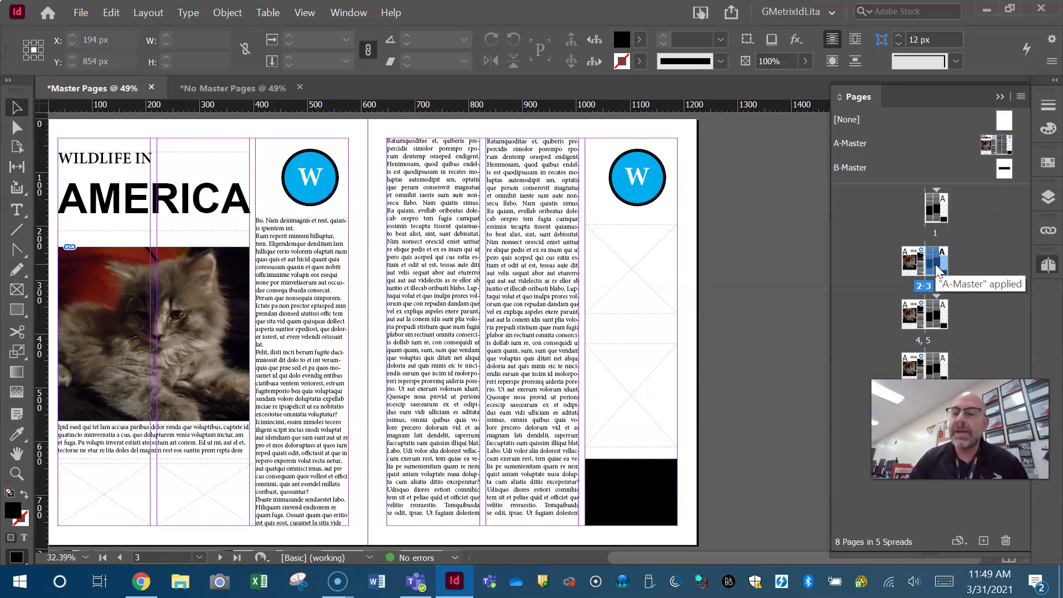
Insert 4 pages based on the A-Master after page 8.
right_click(938, 270)
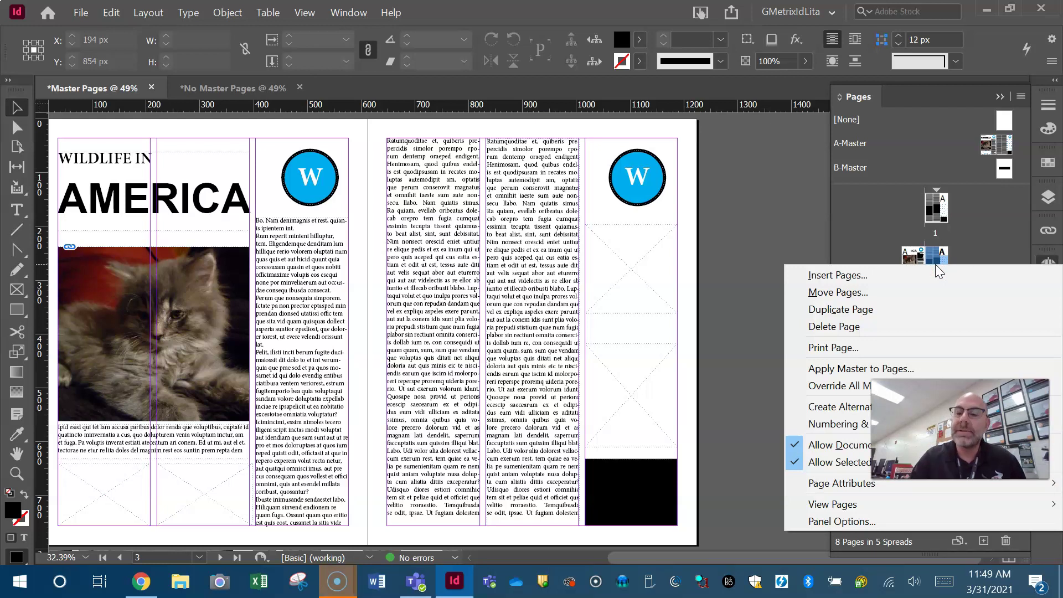
left_click(891, 275)
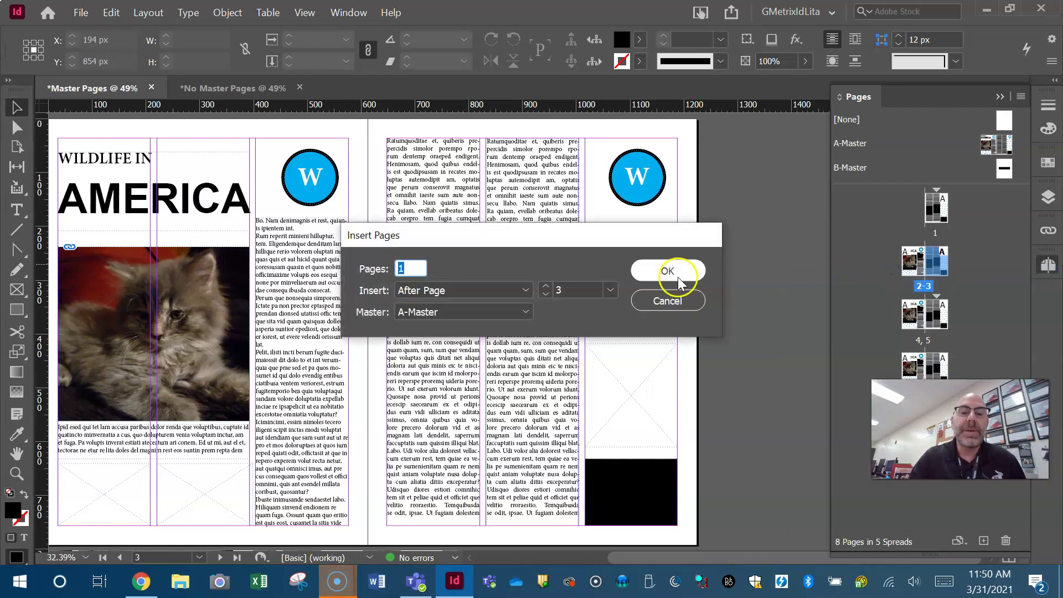
type("4")
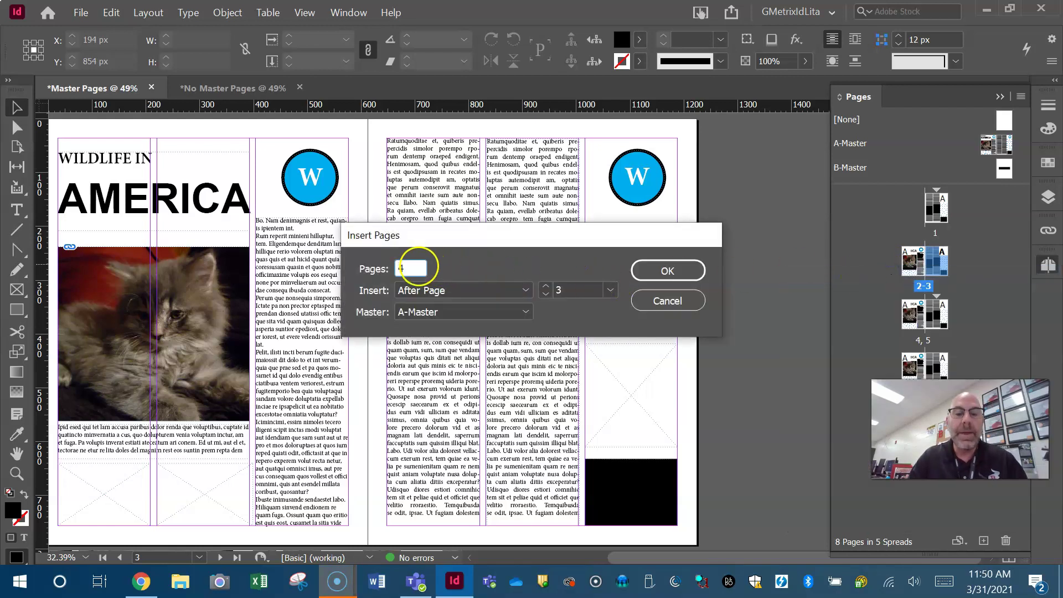
left_click(529, 290)
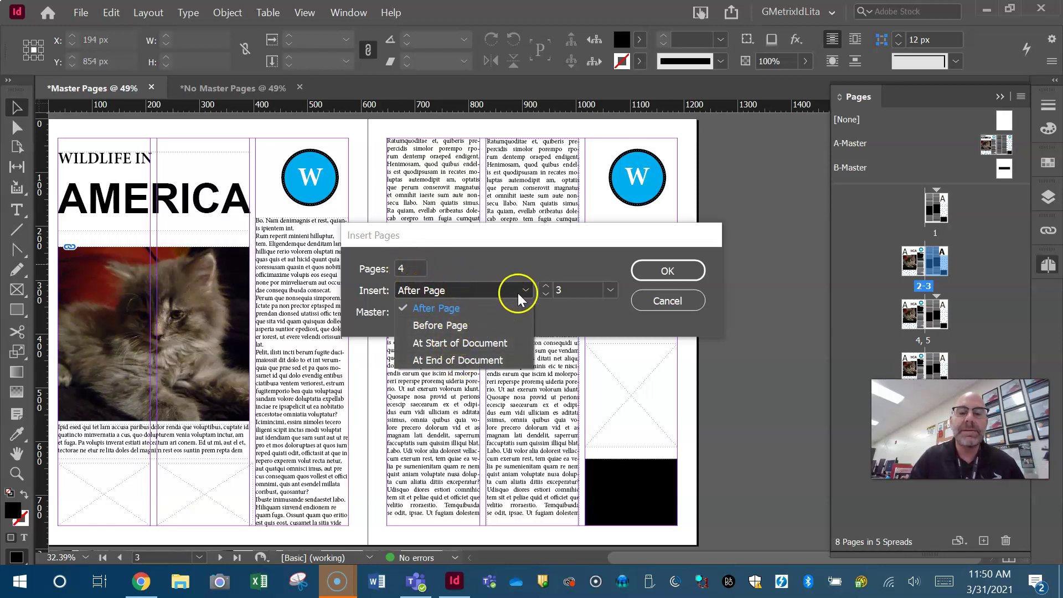
left_click(616, 293)
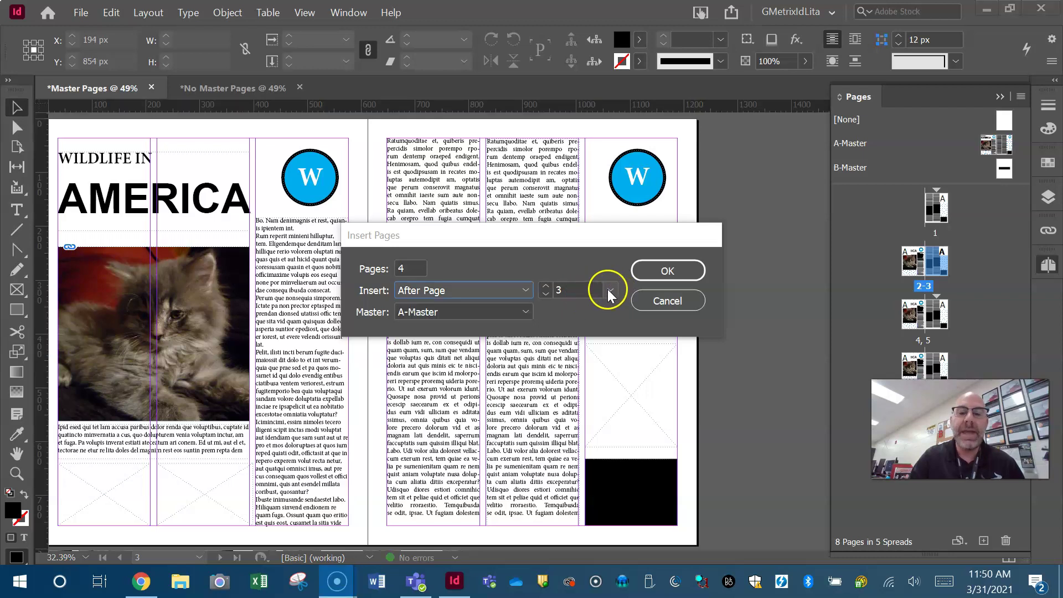
left_click(607, 289)
left_click(575, 434)
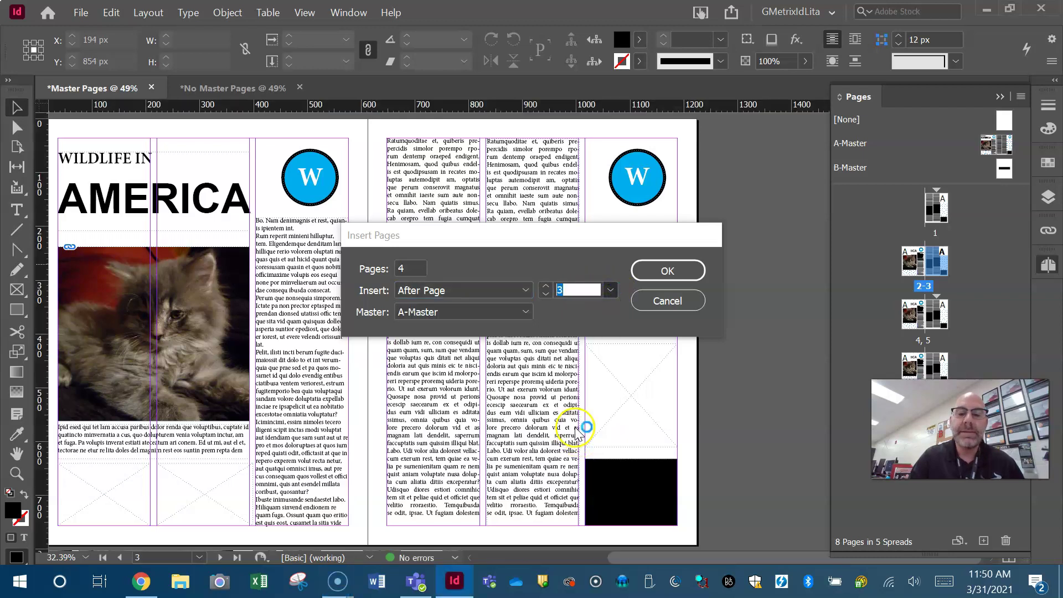
left_click(609, 289)
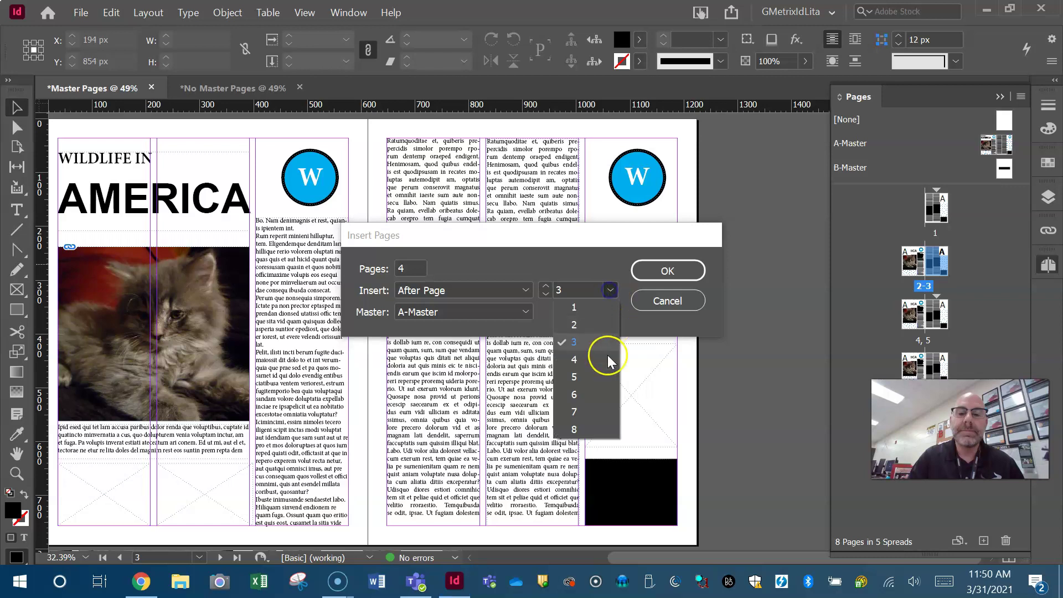
left_click(576, 431)
left_click(654, 271)
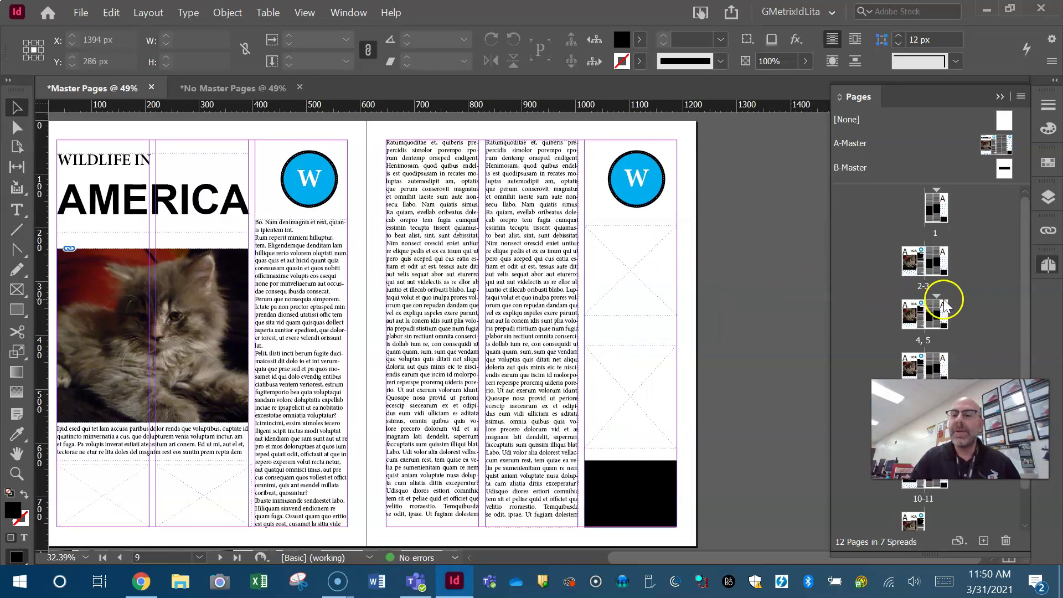
Look through the newly added pages at the end of the document, and undo their insertion.
scroll(947, 301, "down", 1)
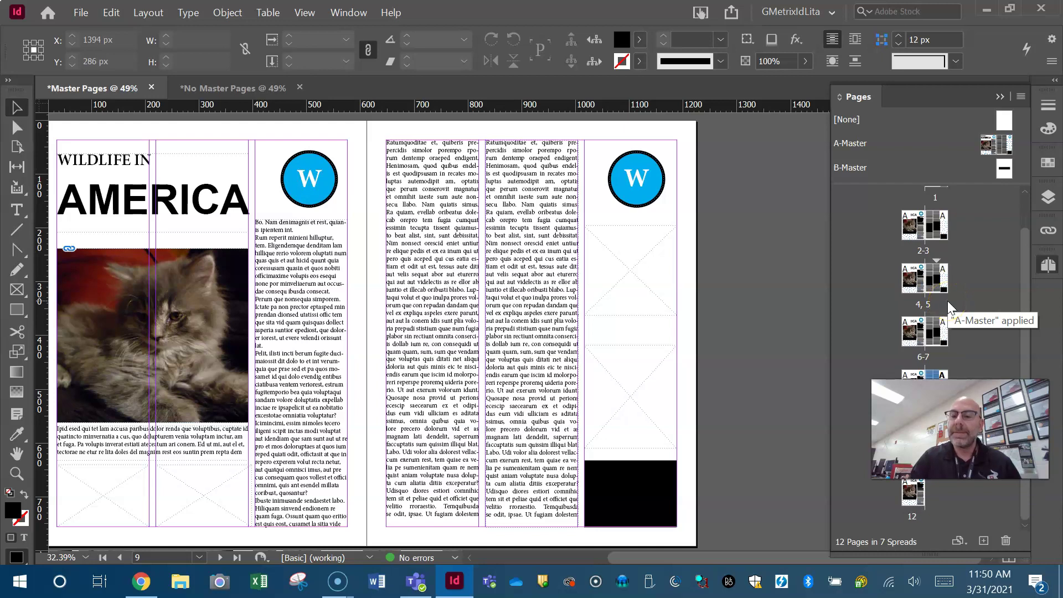
left_click(715, 498)
scroll(562, 359, "down", 10)
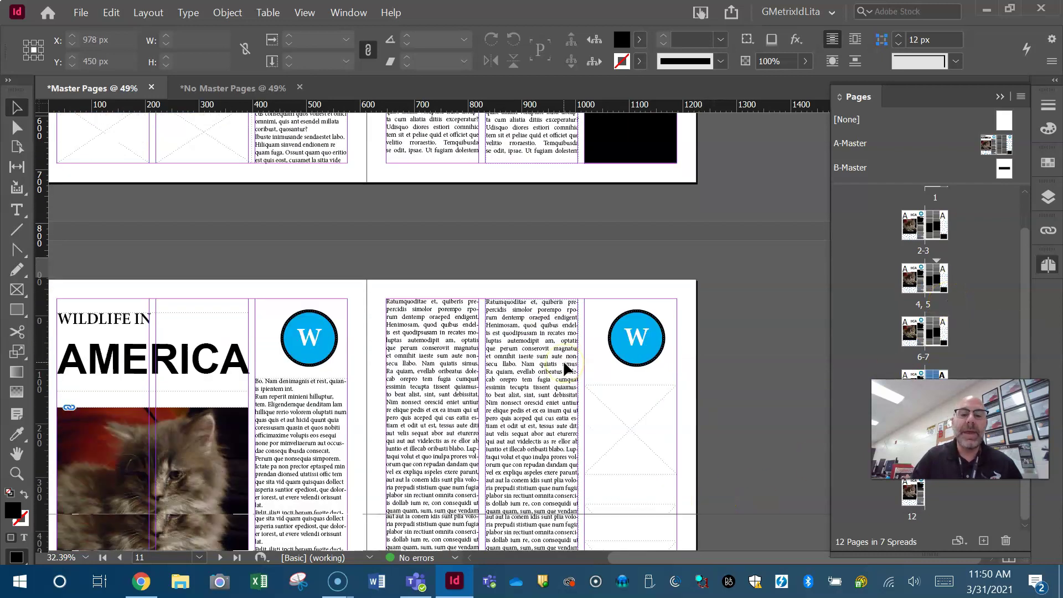
scroll(563, 360, "down", 3)
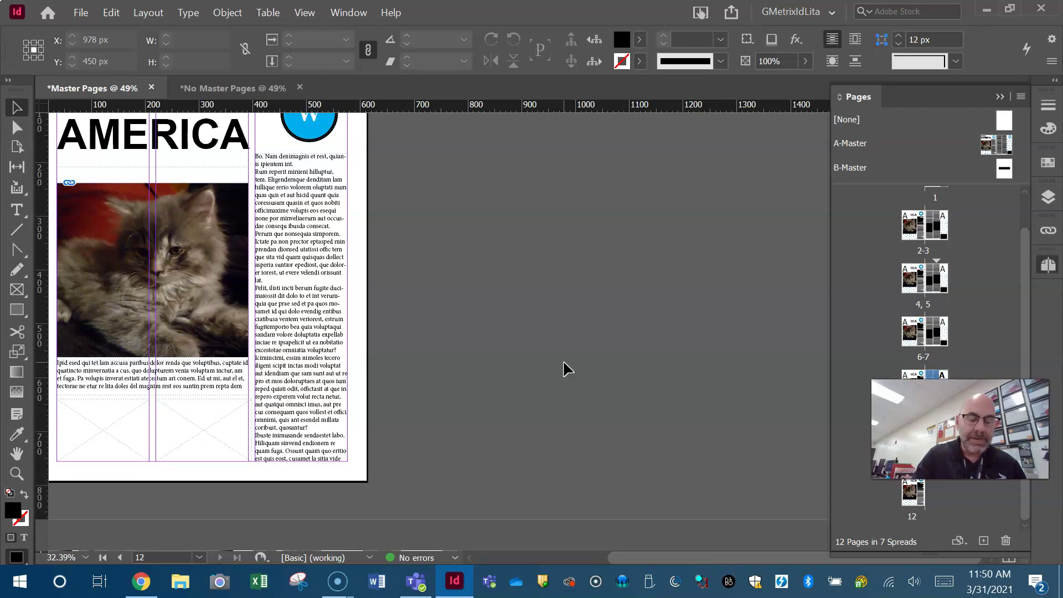
key("ctrl+z")
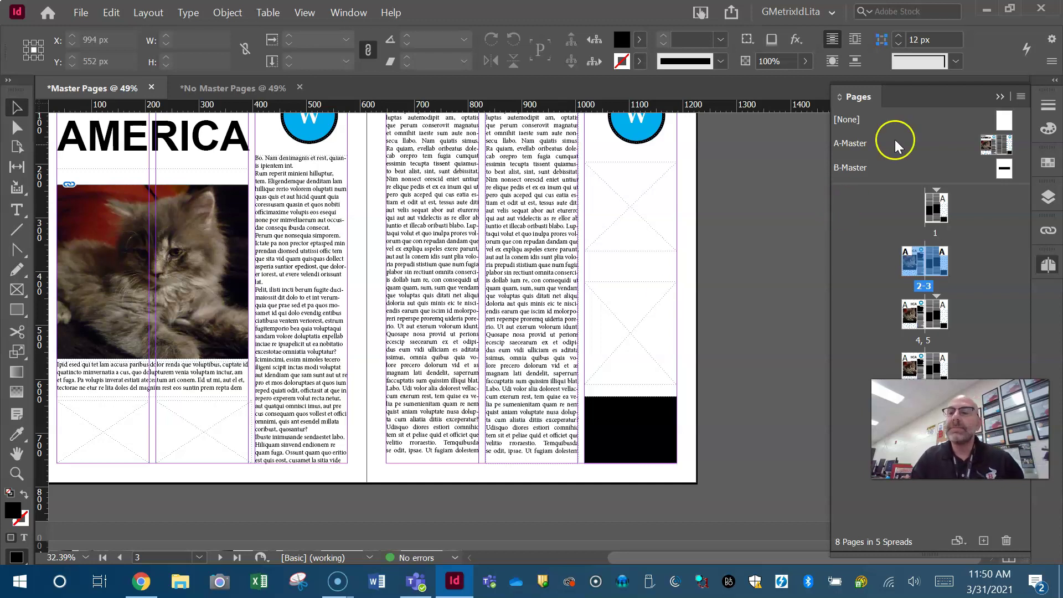
Insert 4 pages based on the A-Master at the start of the document.
left_click_drag(980, 133, 936, 213)
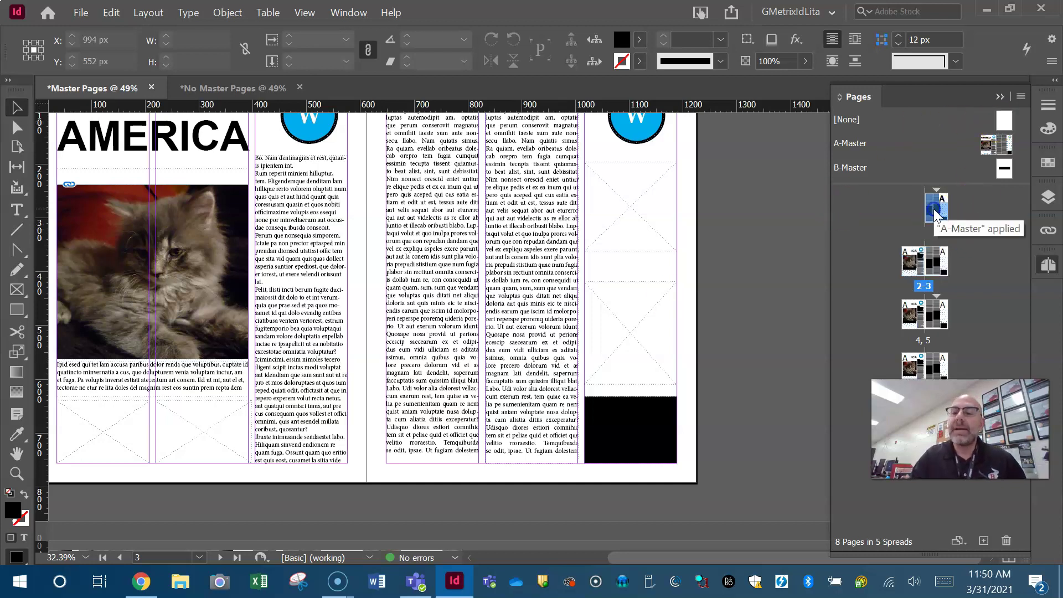
right_click(935, 213)
left_click(898, 222)
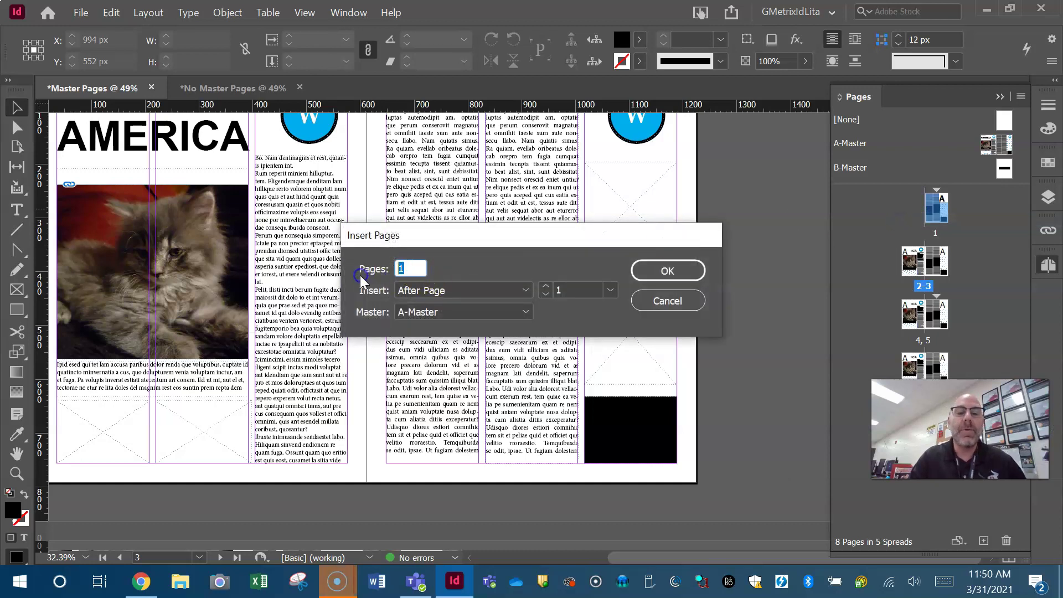
type("4")
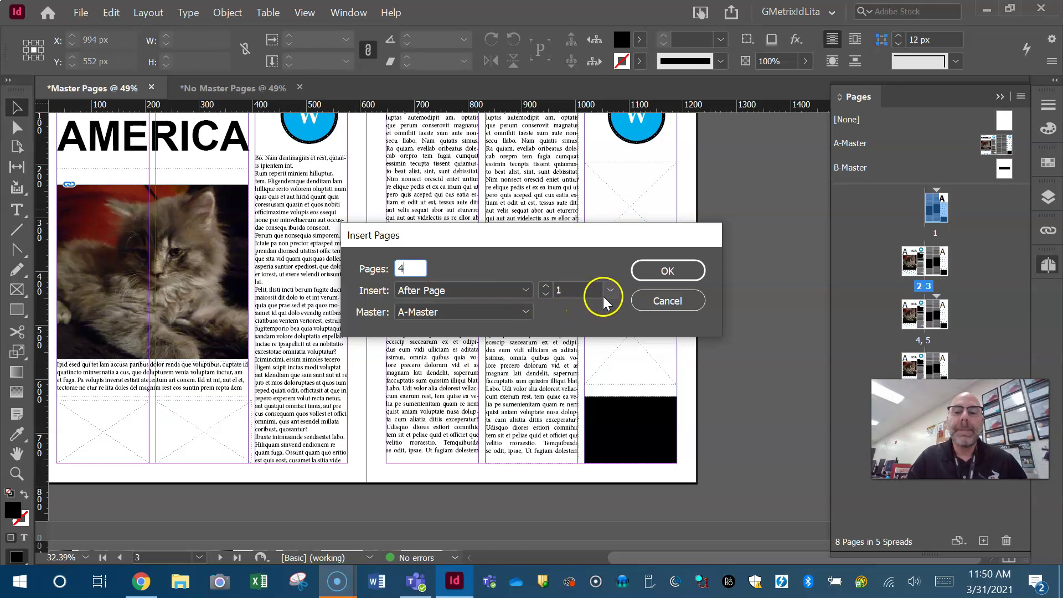
left_click(529, 293)
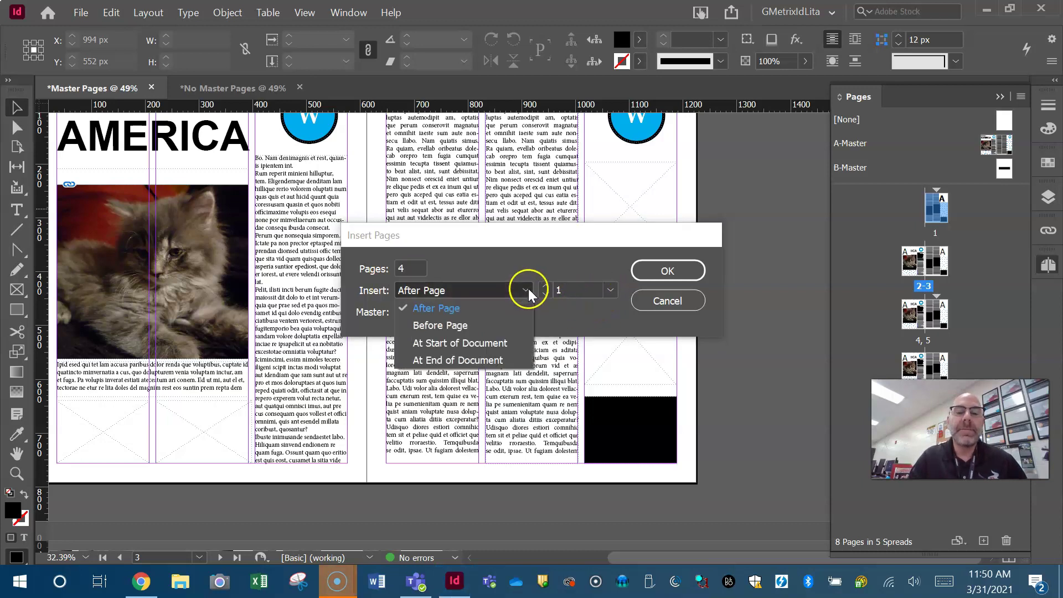
left_click(496, 345)
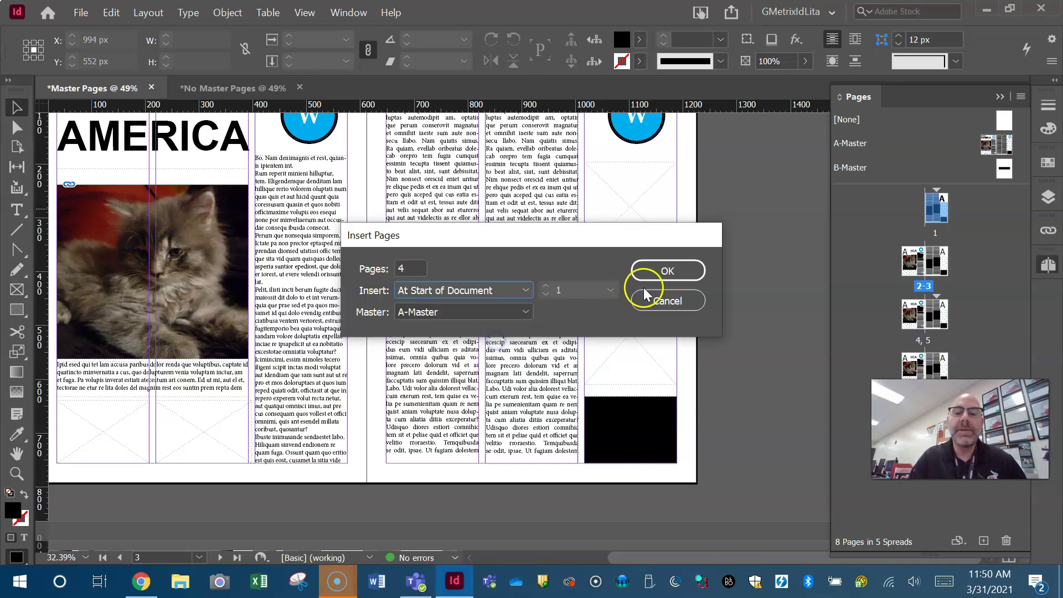
left_click(667, 271)
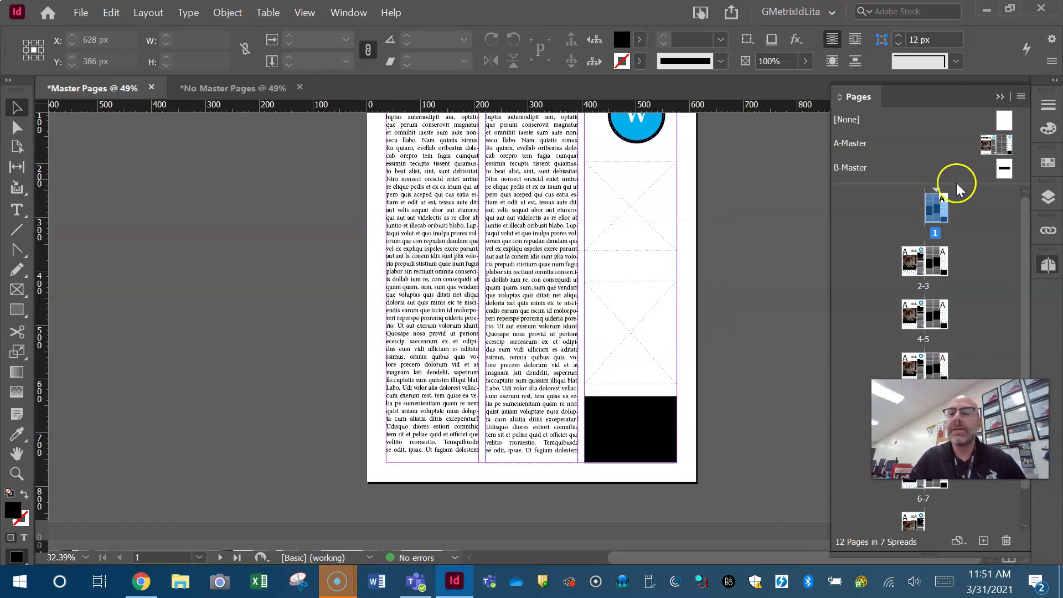
Apply the B-Master to each of pages 1 through 5 in place of the A-Master.
left_click(936, 219)
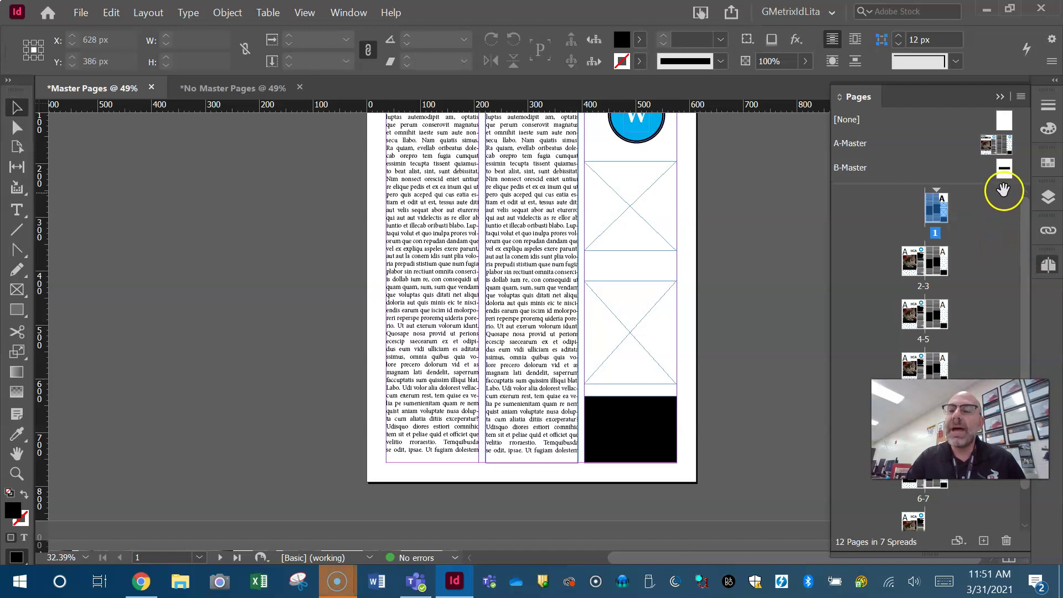
left_click_drag(1005, 175, 946, 216)
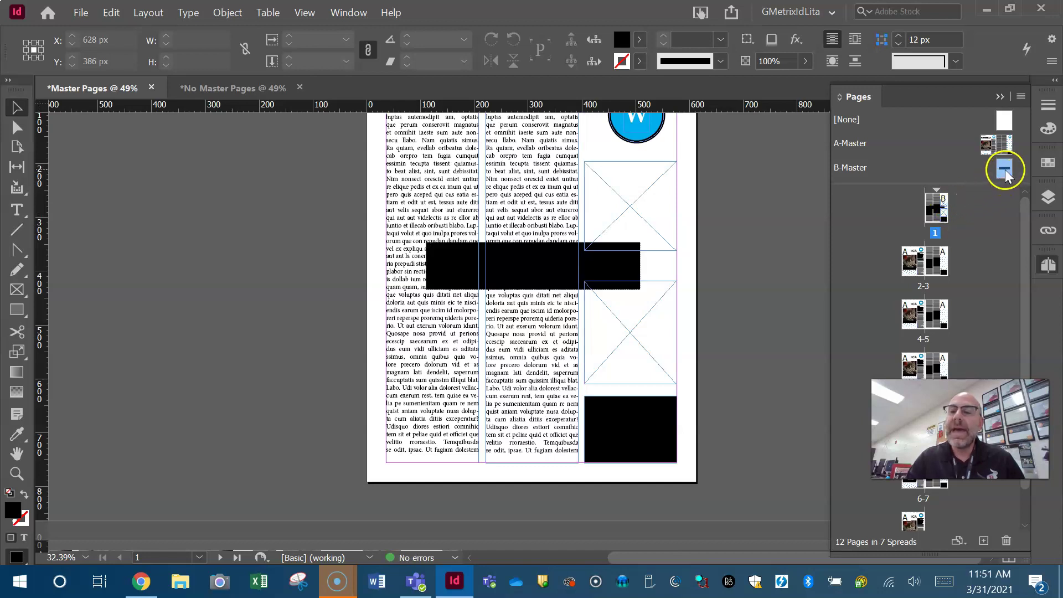
left_click_drag(969, 216, 911, 264)
scroll(700, 321, "down", 10)
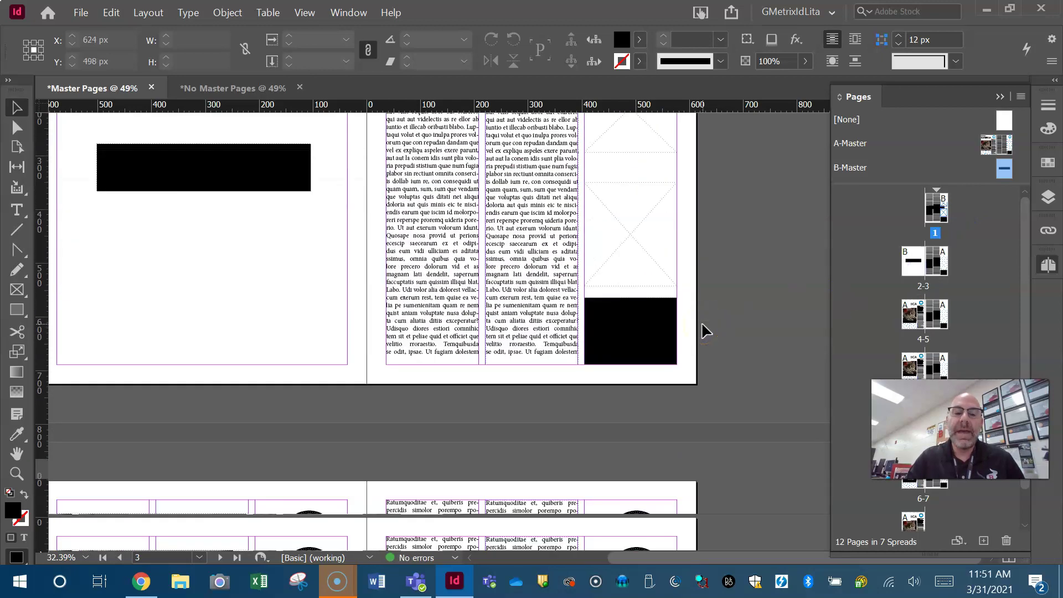
scroll(701, 331, "up", 1)
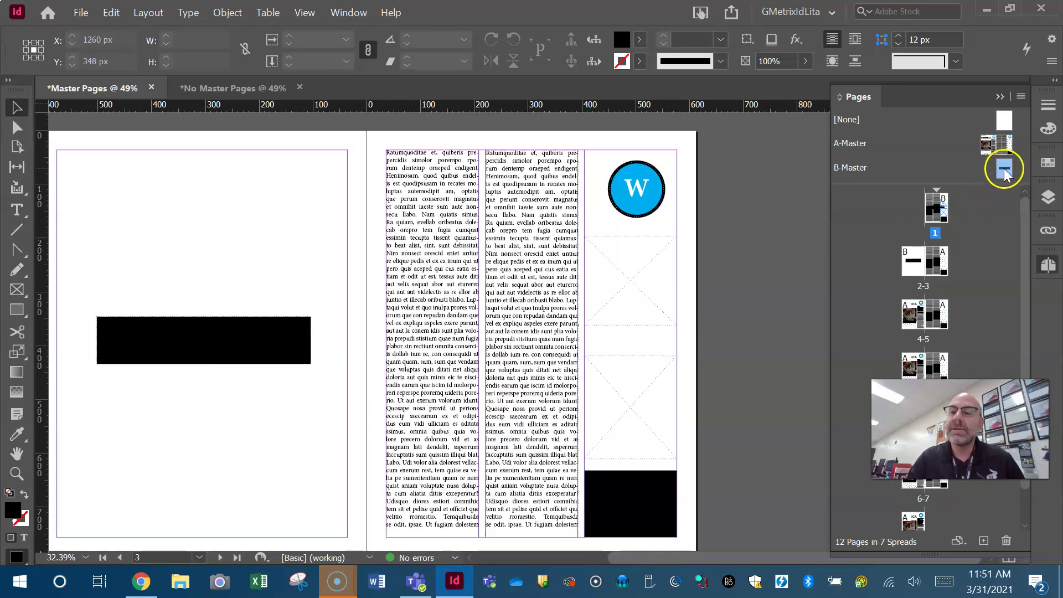
left_click_drag(973, 226, 940, 266)
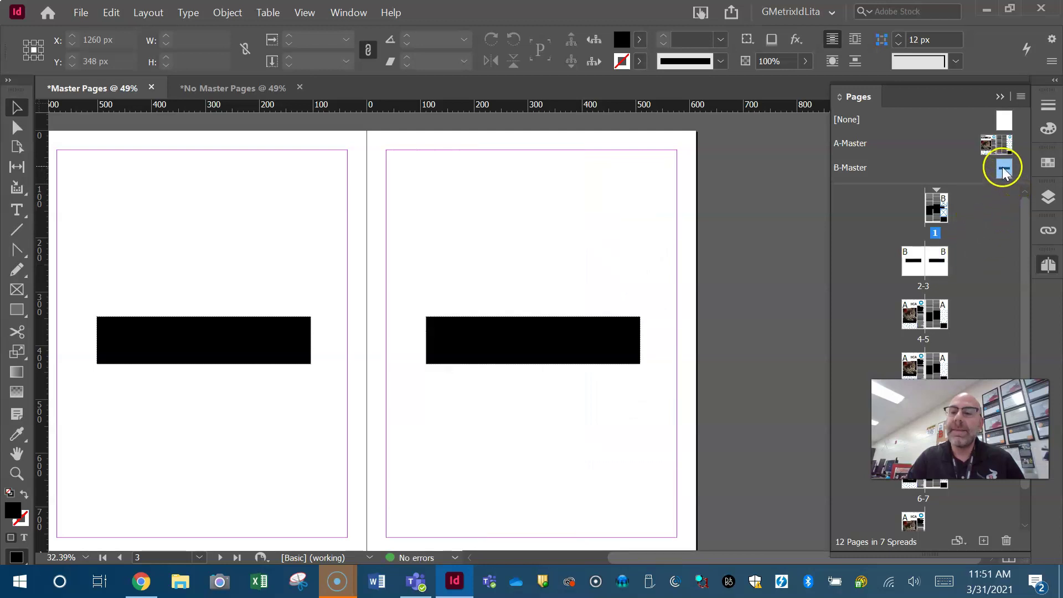
left_click_drag(953, 259, 919, 319)
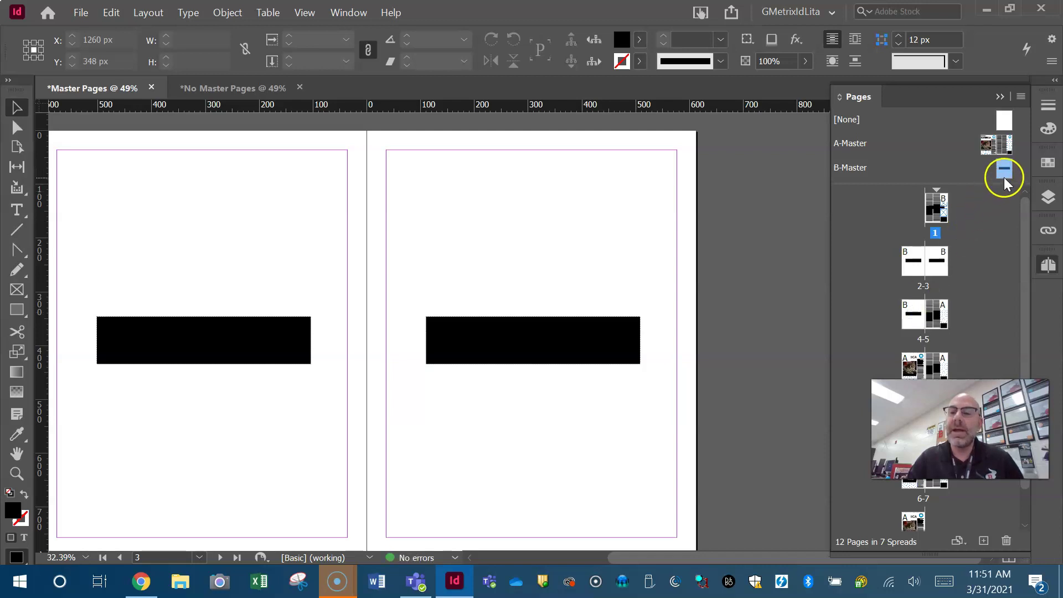
left_click_drag(1004, 172, 945, 320)
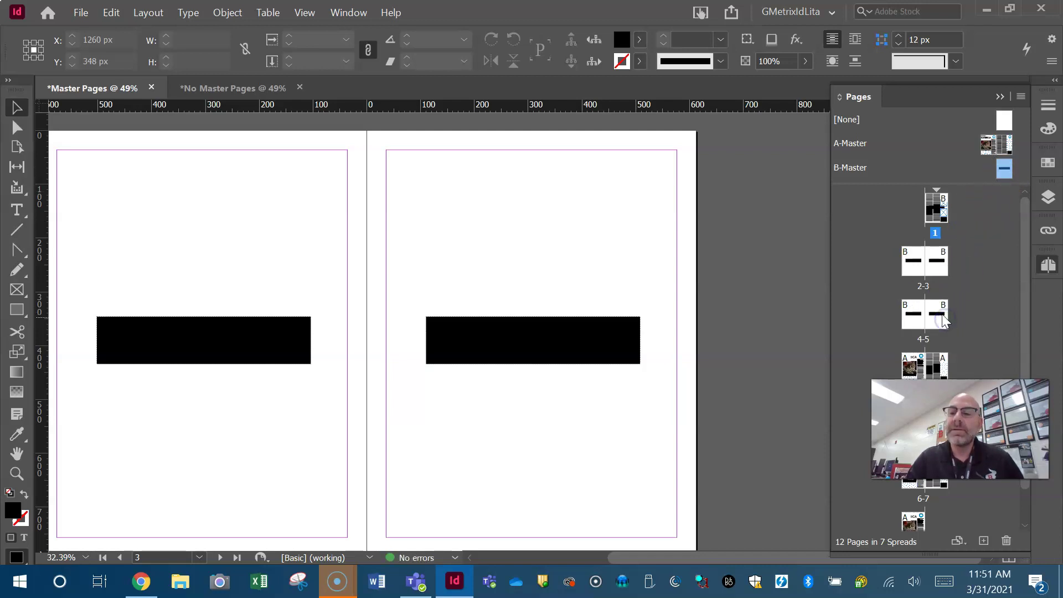
Use the Apply Master to Pages command to assign the A-Master to page 2.
left_click(915, 267)
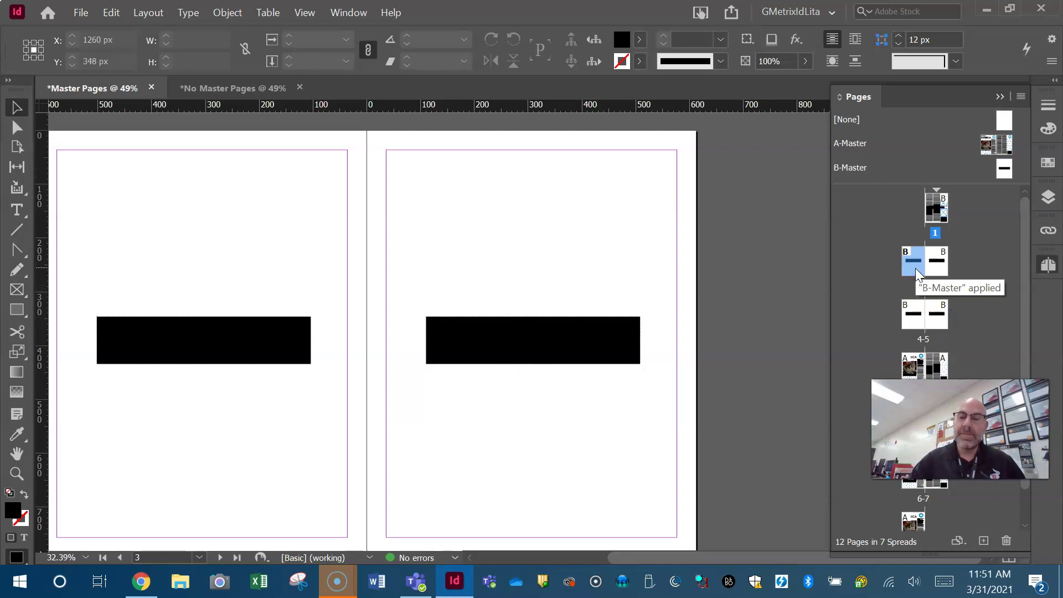
right_click(915, 268)
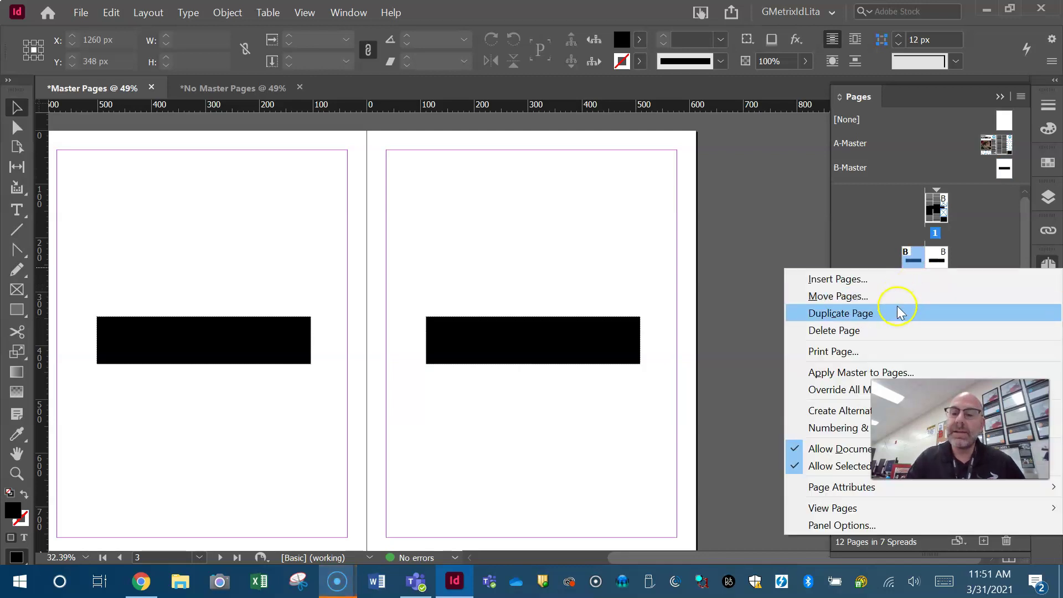
left_click(856, 373)
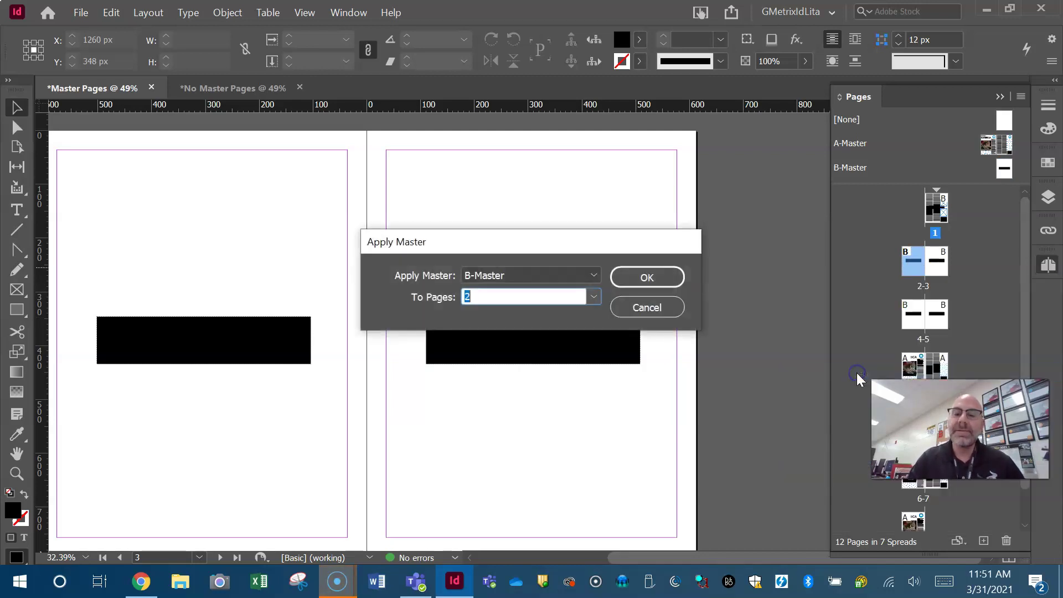
left_click(592, 276)
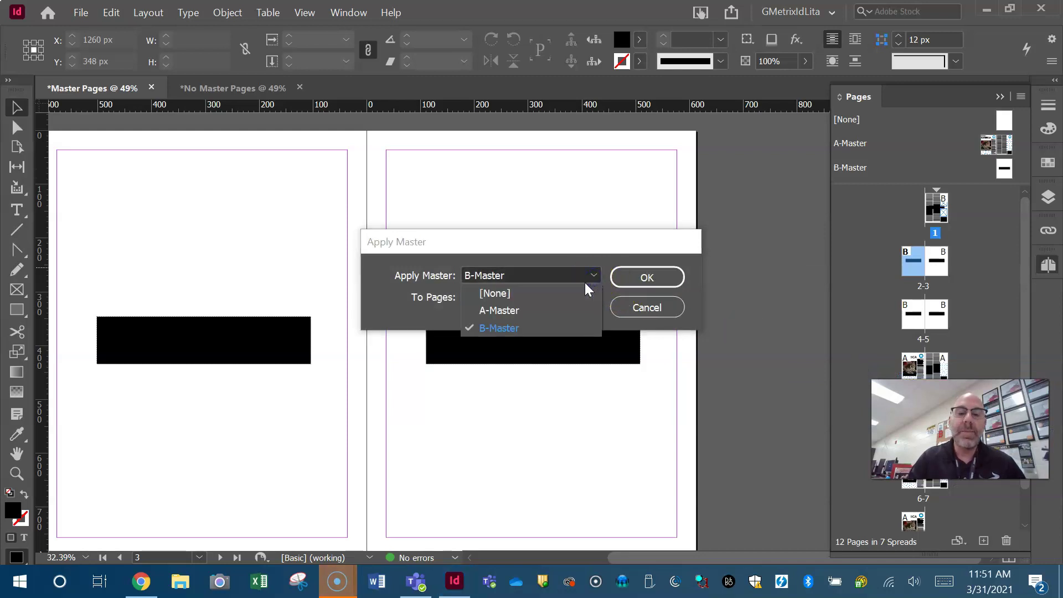
left_click(560, 307)
left_click(630, 276)
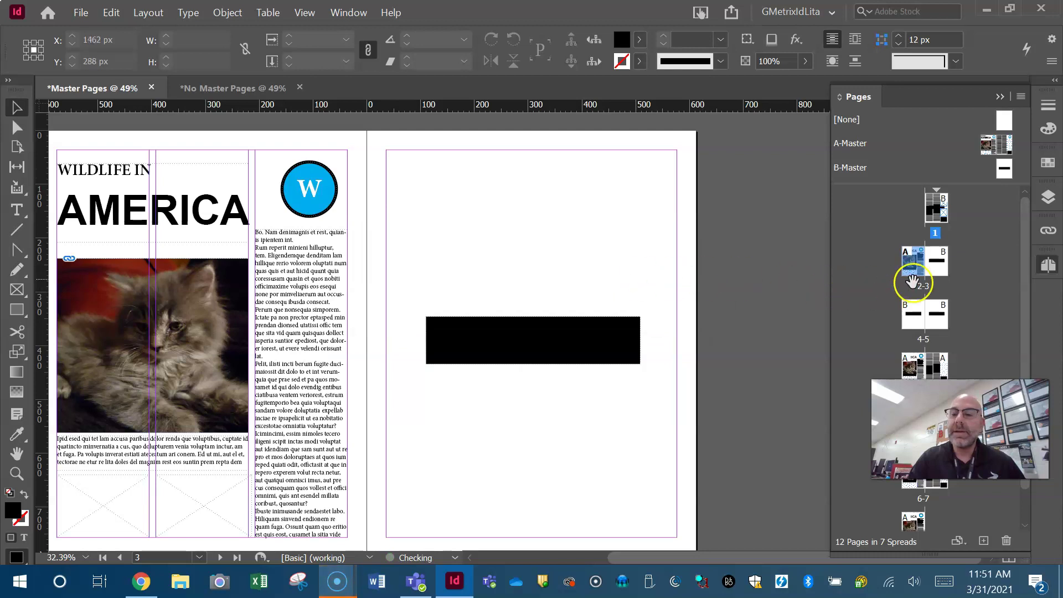